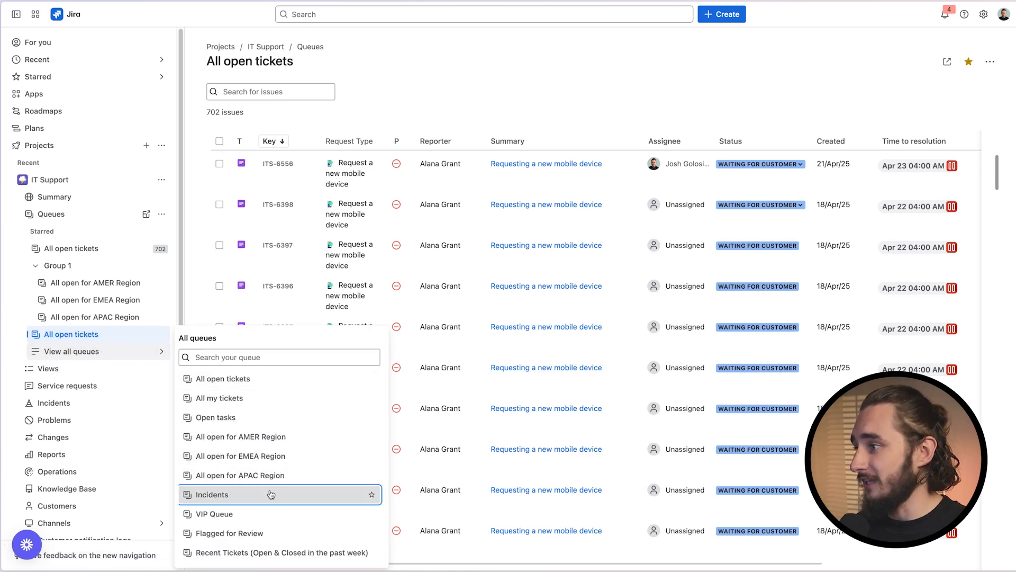
Open the Incidents queue, star it, and view it from the starred queues
left_click(270, 494)
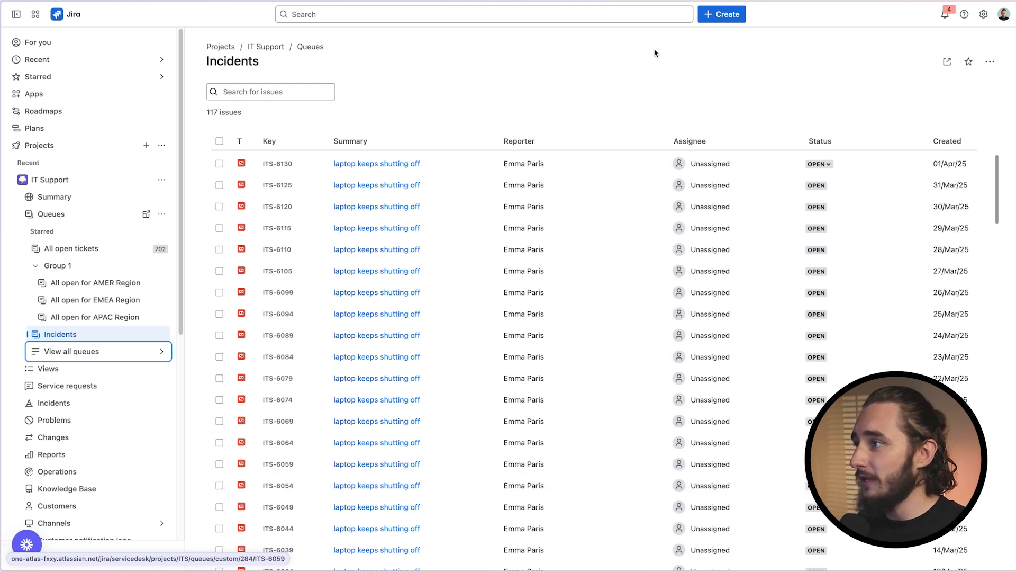
left_click(966, 64)
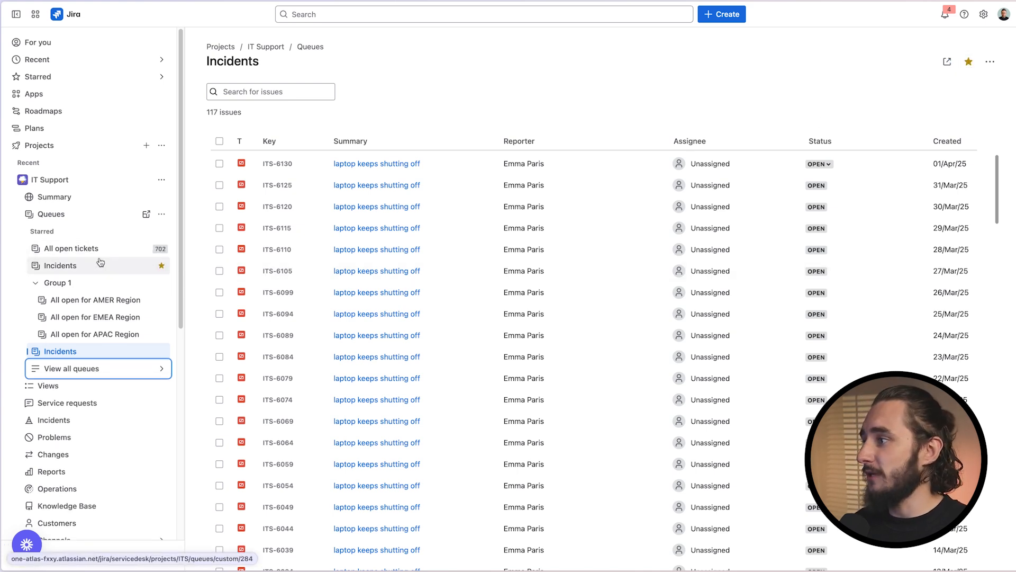
left_click(99, 266)
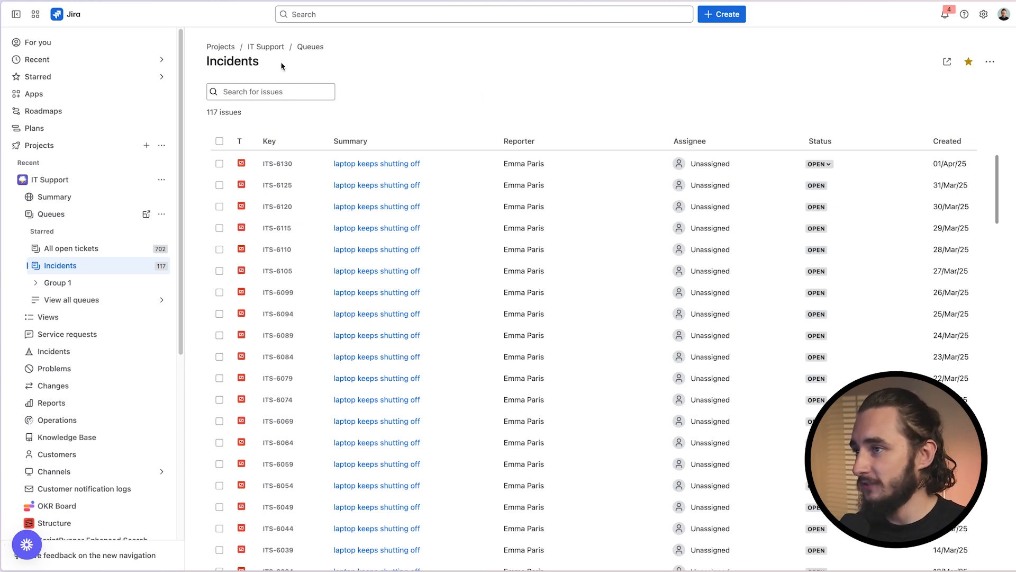
Check the actions available for the Incidents queue and open the IT Support project's queue settings
left_click(989, 62)
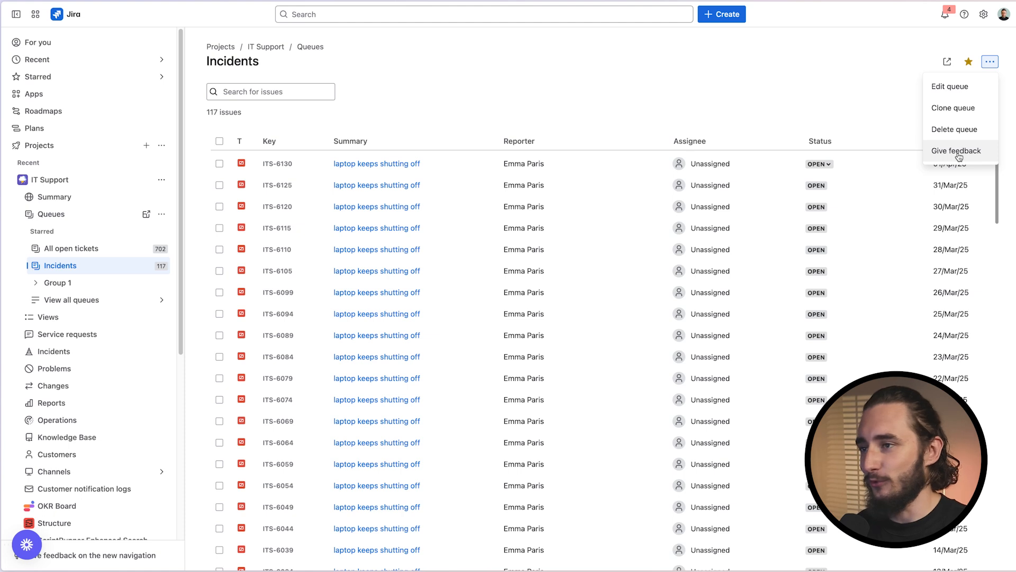
left_click(814, 53)
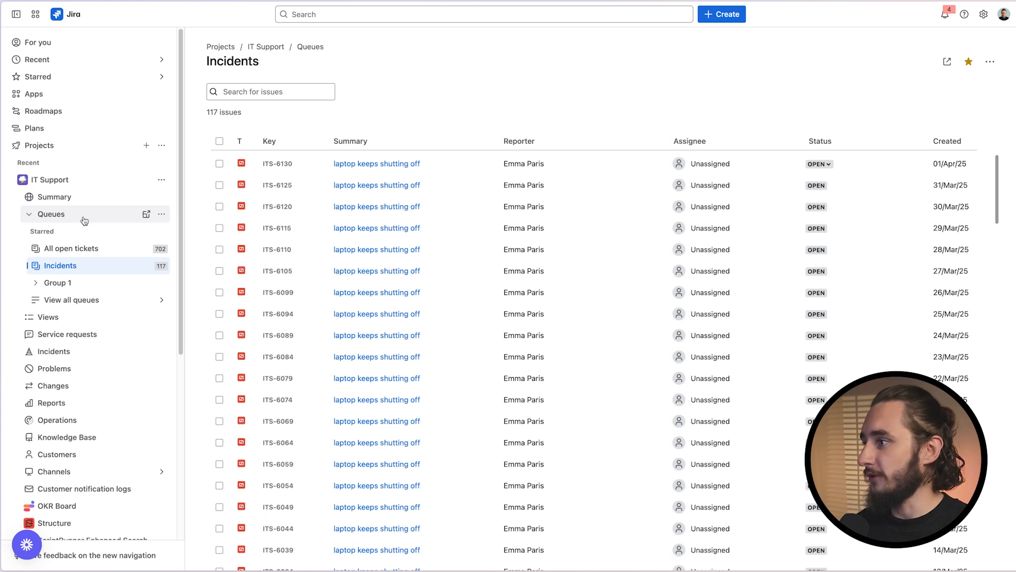
left_click(162, 214)
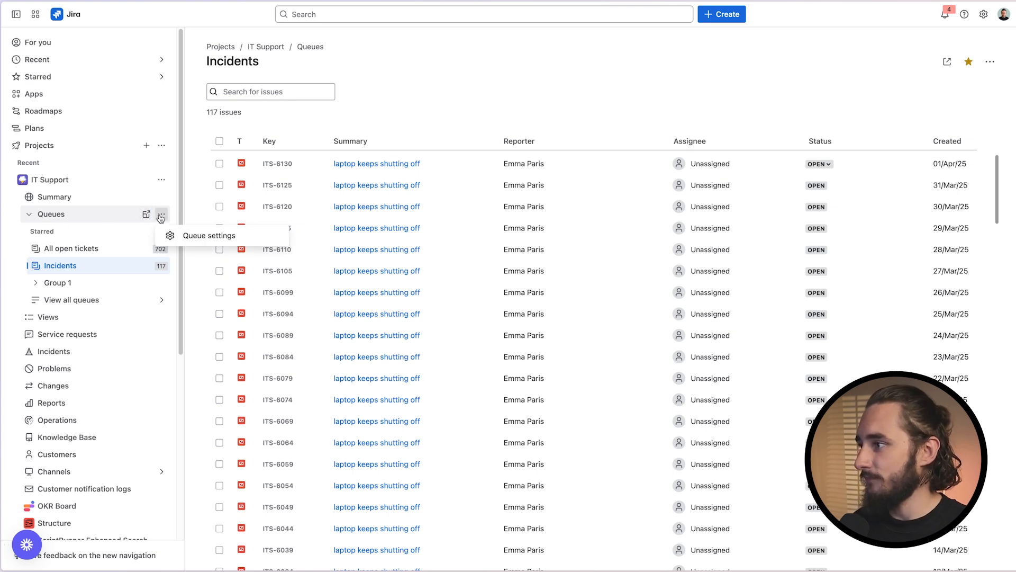
left_click(194, 237)
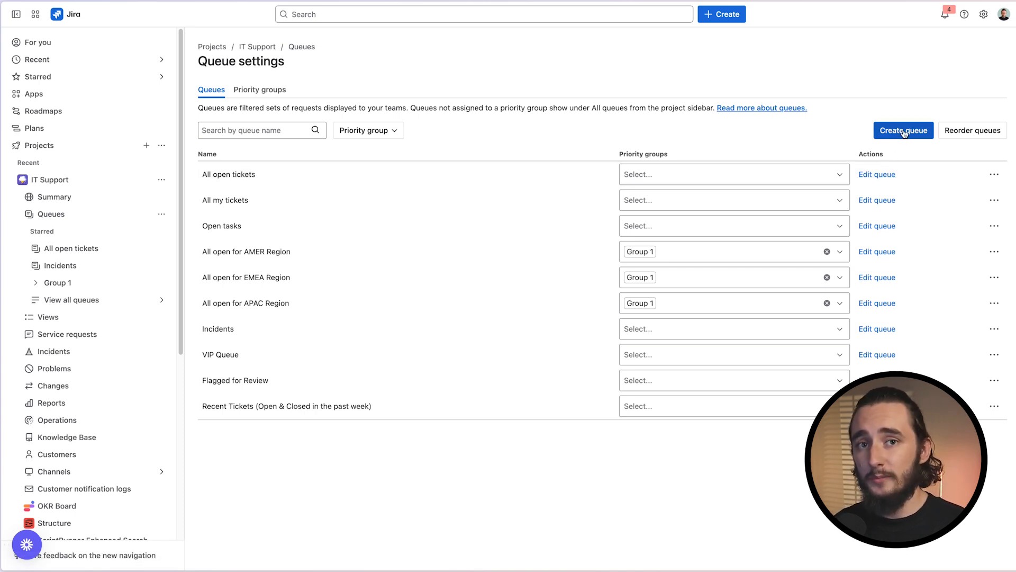
left_click(124, 297)
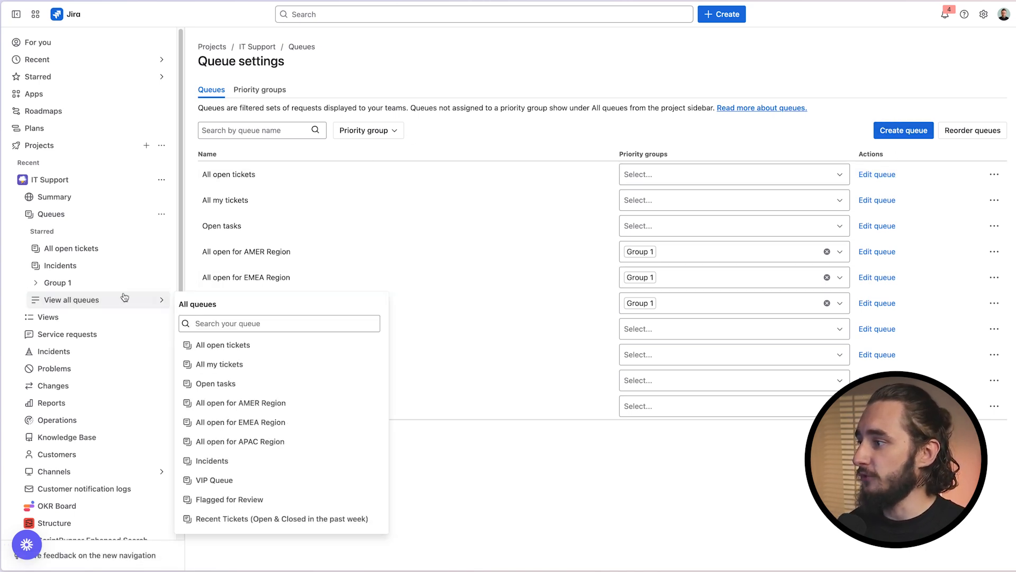
left_click(446, 456)
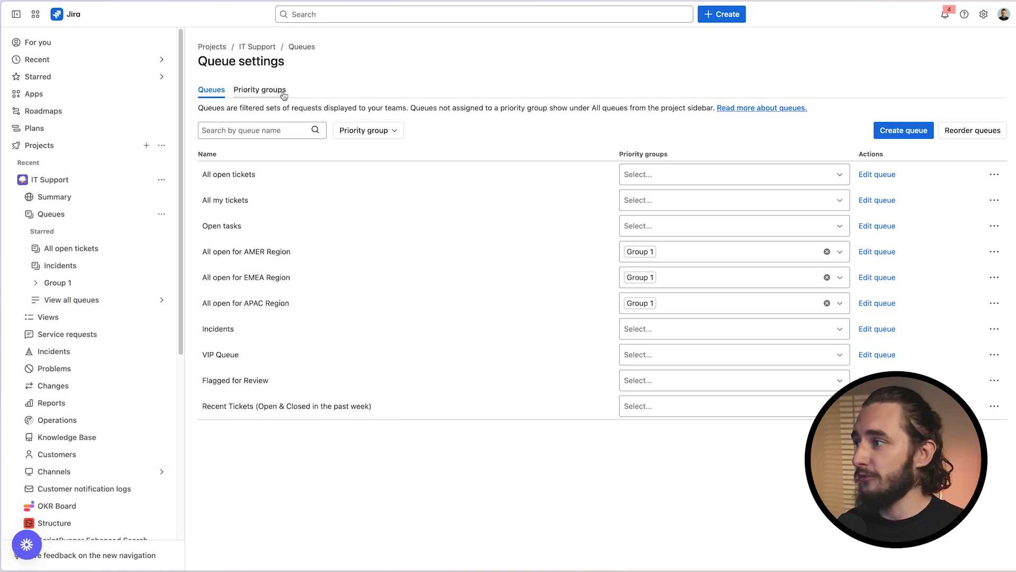
Create a new priority group named Group 2 in the queue settings
left_click(284, 94)
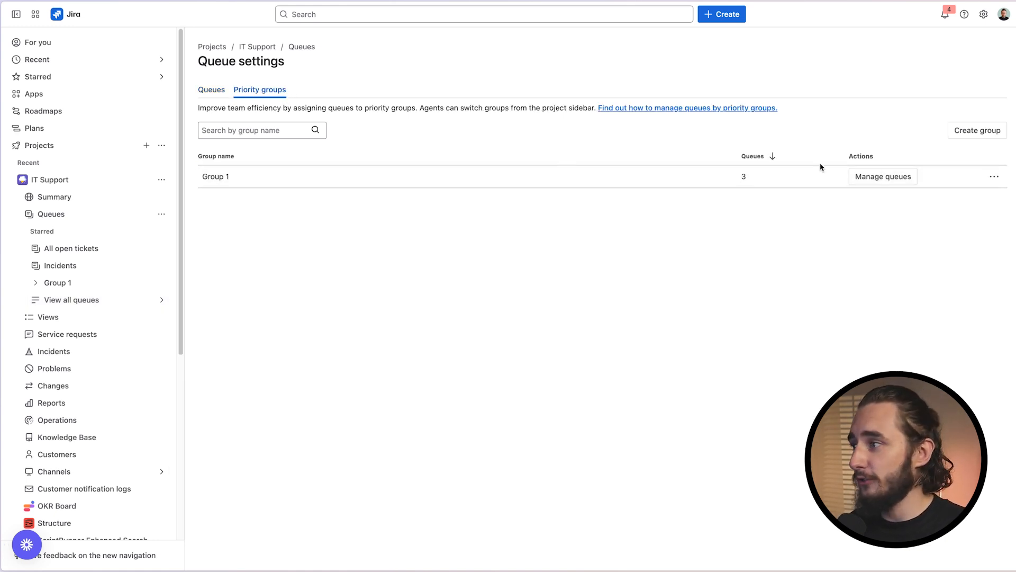
left_click(980, 131)
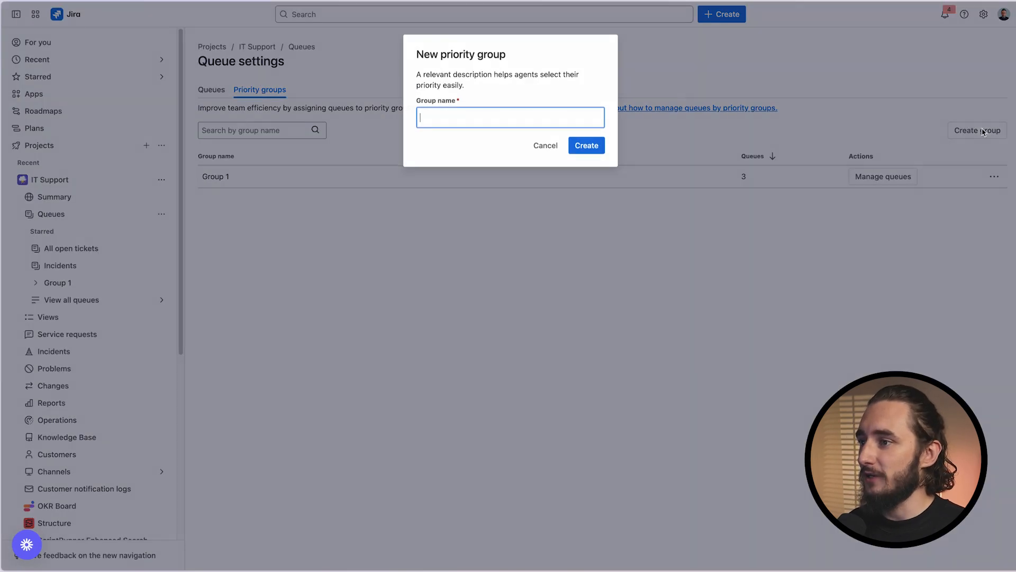
type("Group 2")
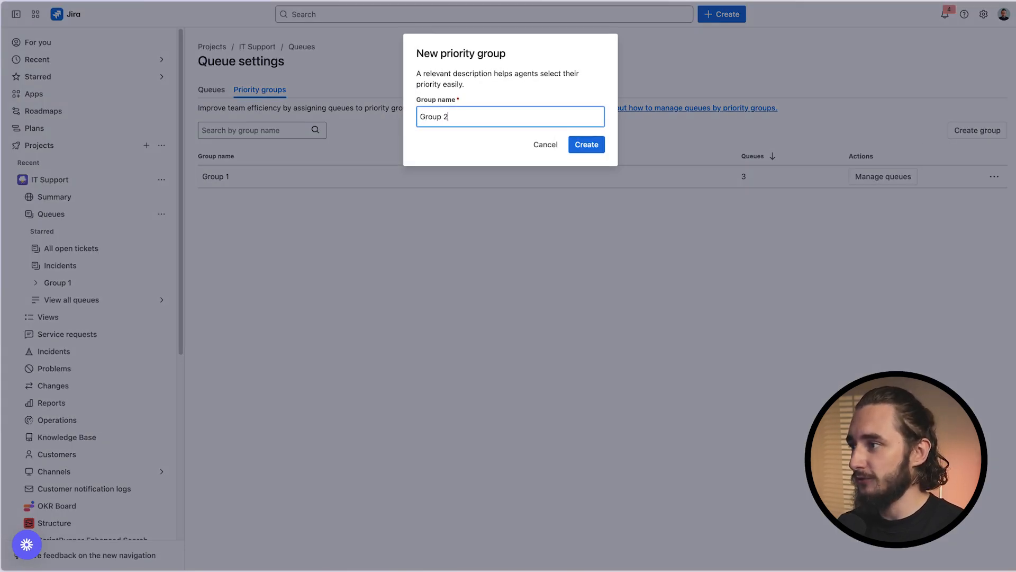
left_click(601, 148)
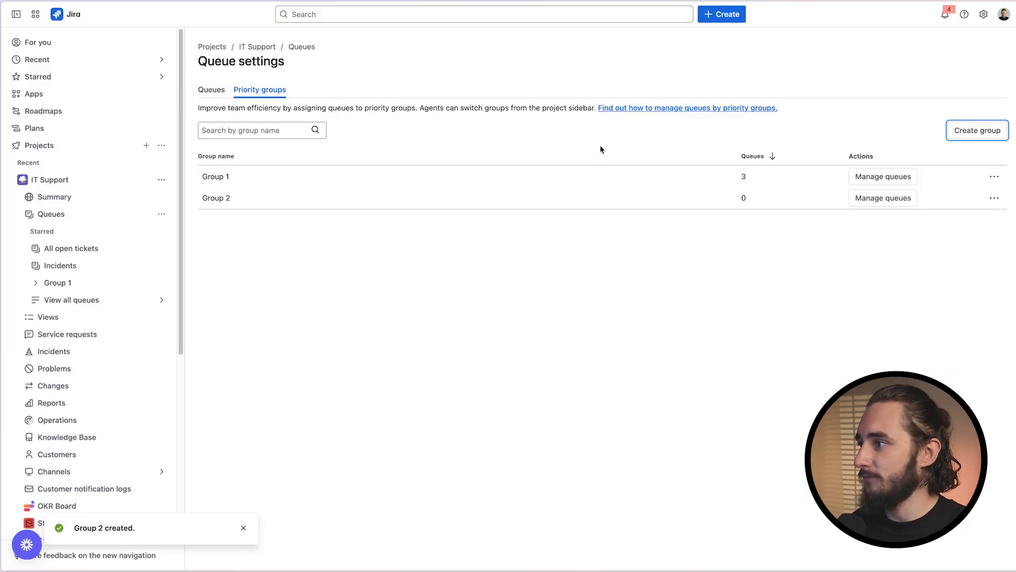
Assign the Incidents and VIP Queue queues to the Group 2 priority group and check that group among the starred queues
left_click(218, 91)
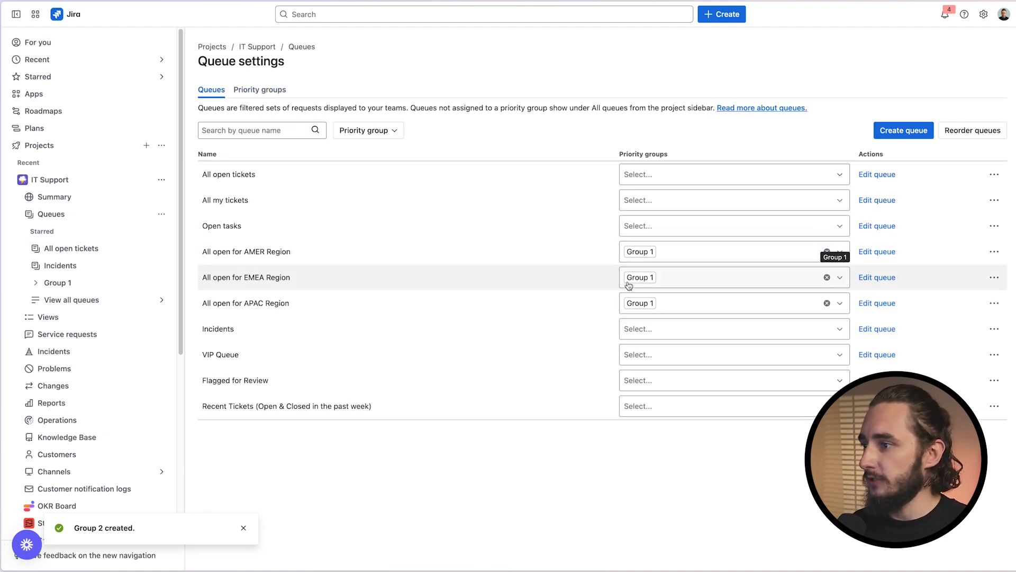
left_click(640, 330)
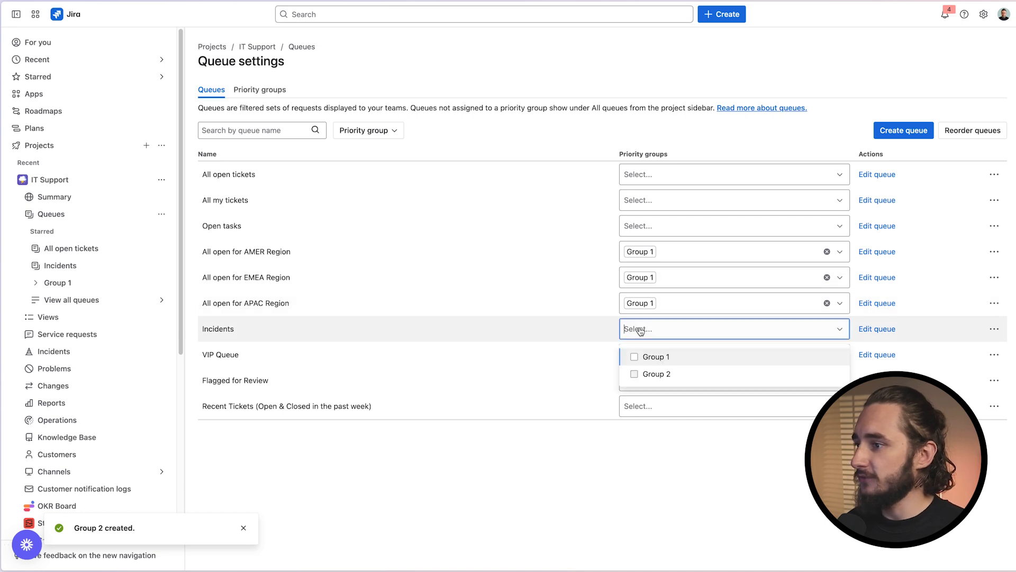
left_click(655, 373)
left_click(657, 363)
left_click(638, 399)
left_click(126, 301)
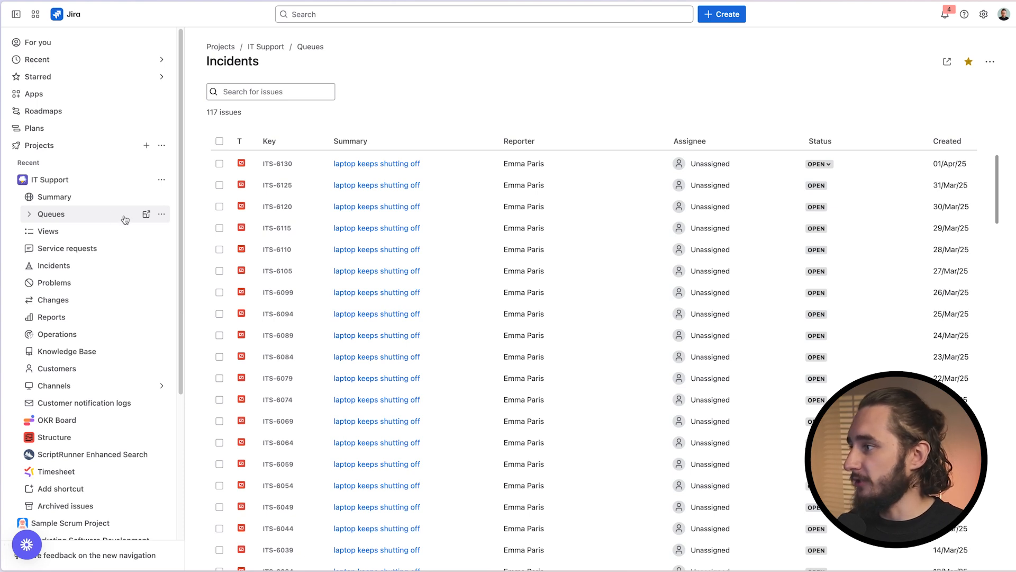
Start a new queue from the IT Support queue settings and name it Service Requests
left_click(162, 214)
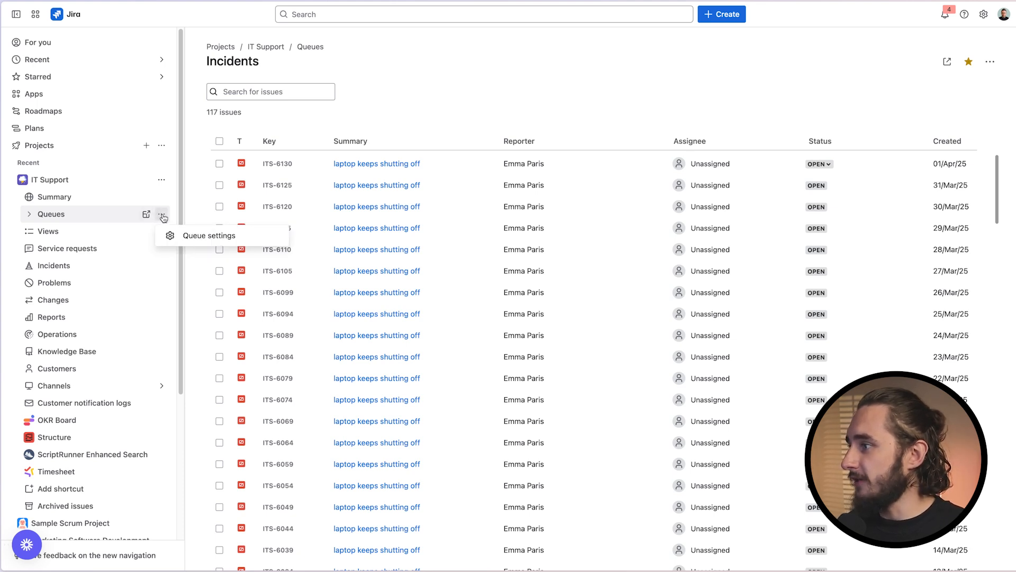
left_click(195, 238)
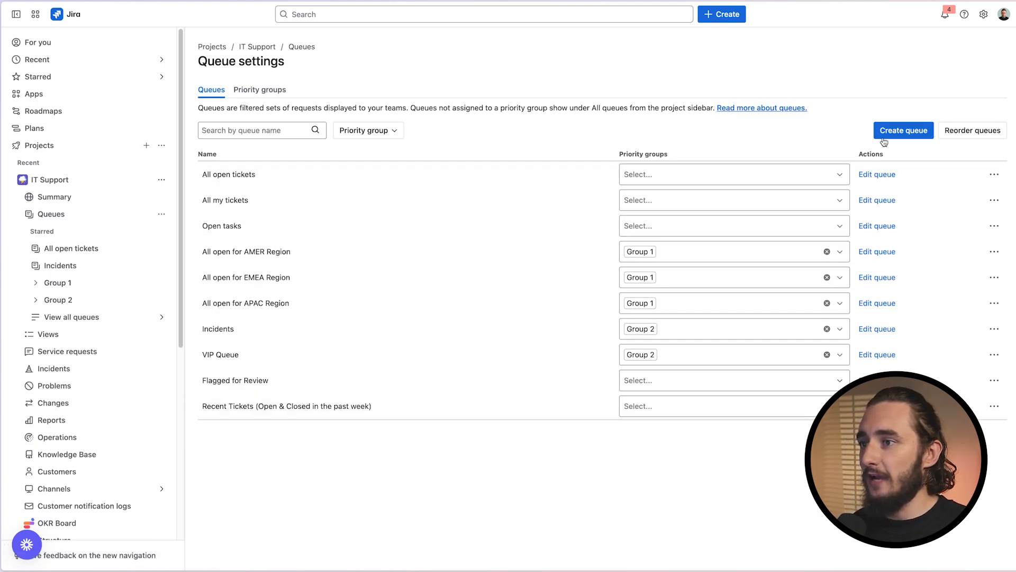
left_click(904, 130)
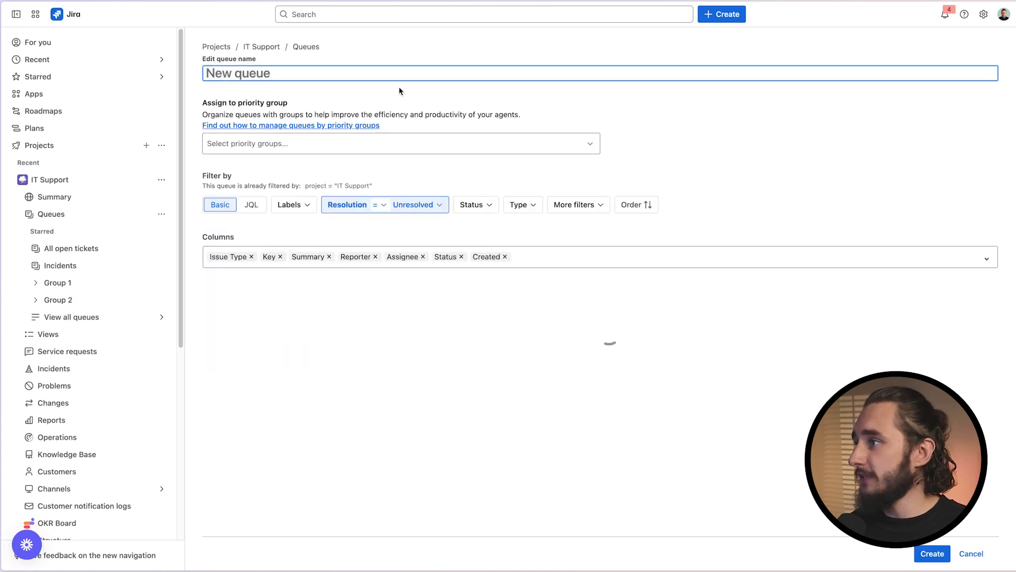
left_click(375, 75)
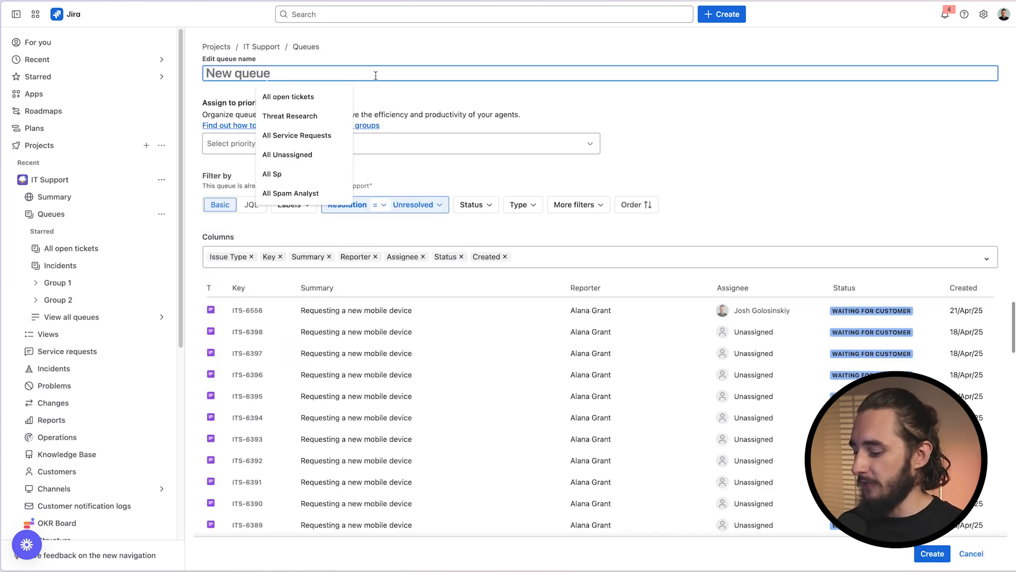
type("Service Requests")
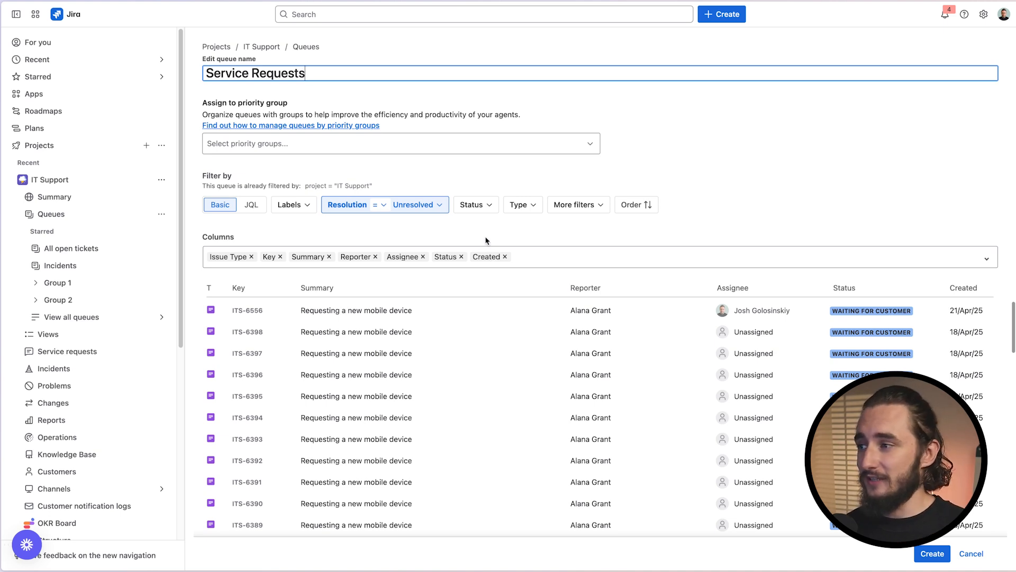
Open the issue search under Filters and remove the filter limiting the creation date to the last 30 days
scroll(81, 408, "down", 5)
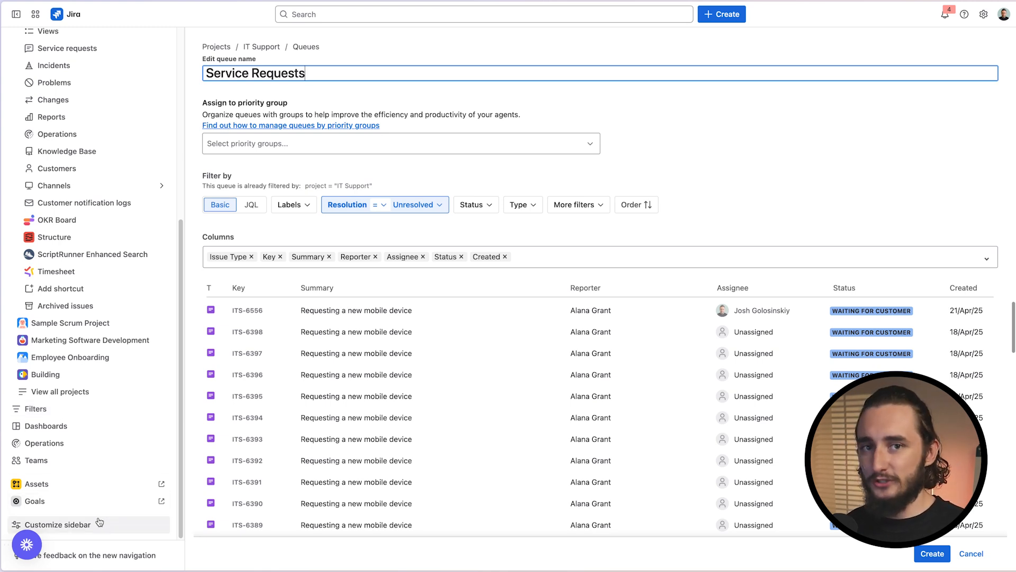
left_click(139, 411)
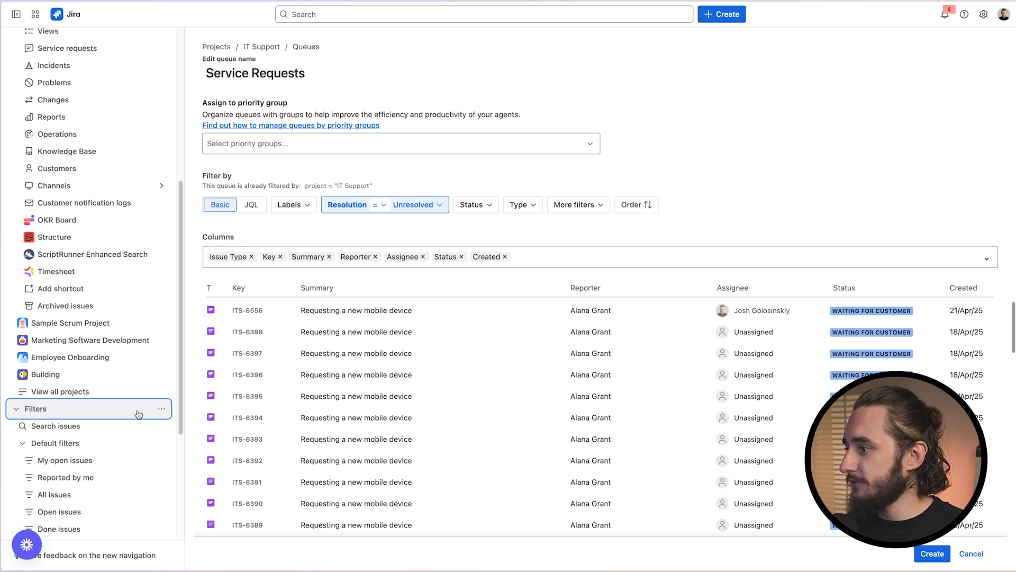
left_click(113, 432)
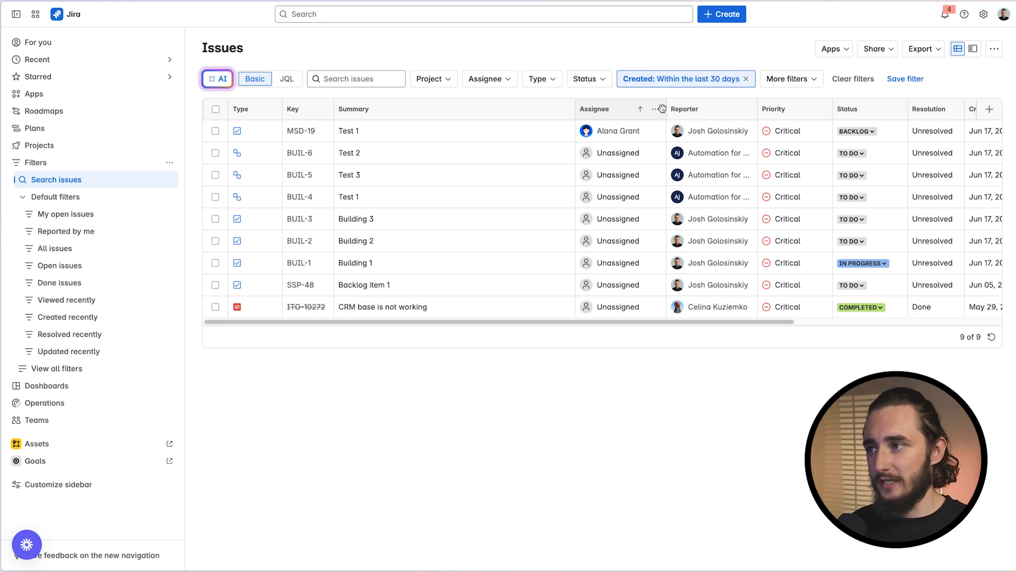
left_click(746, 78)
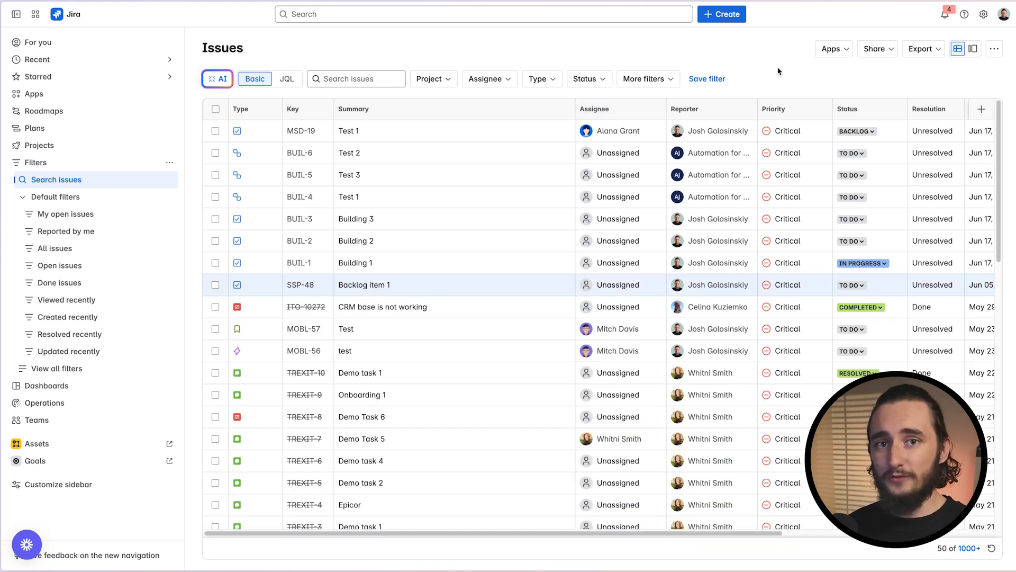
Filter the issue search to the IT Support project
left_click(449, 86)
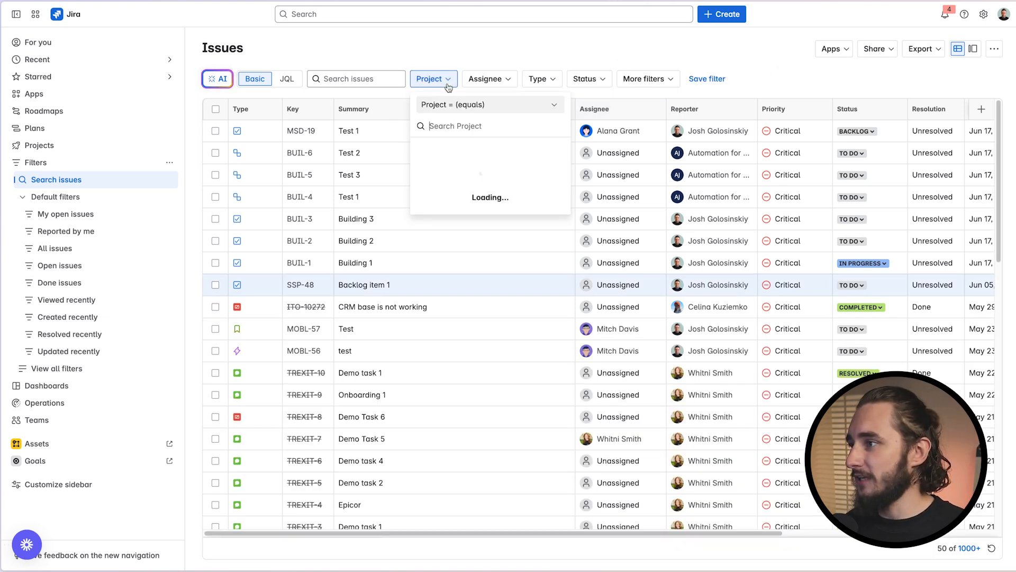
left_click(459, 165)
left_click(500, 60)
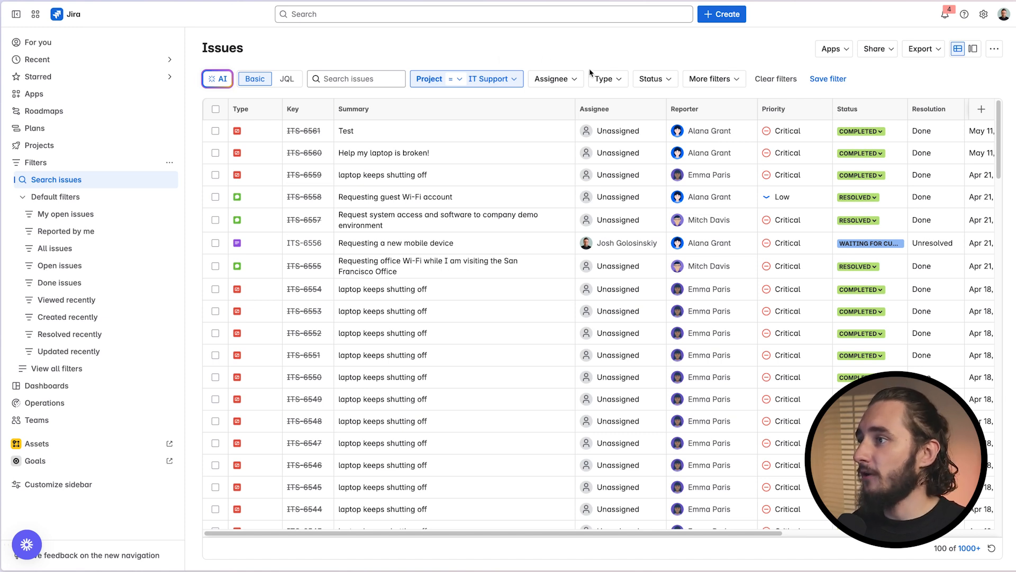
Filter the issues by the type [System] Service request
left_click(604, 78)
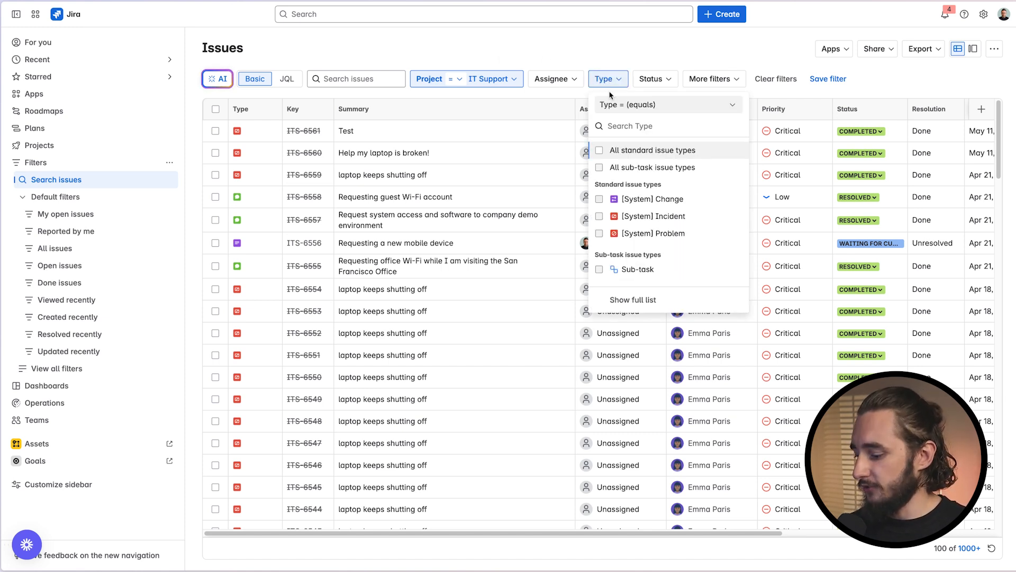
type("ser")
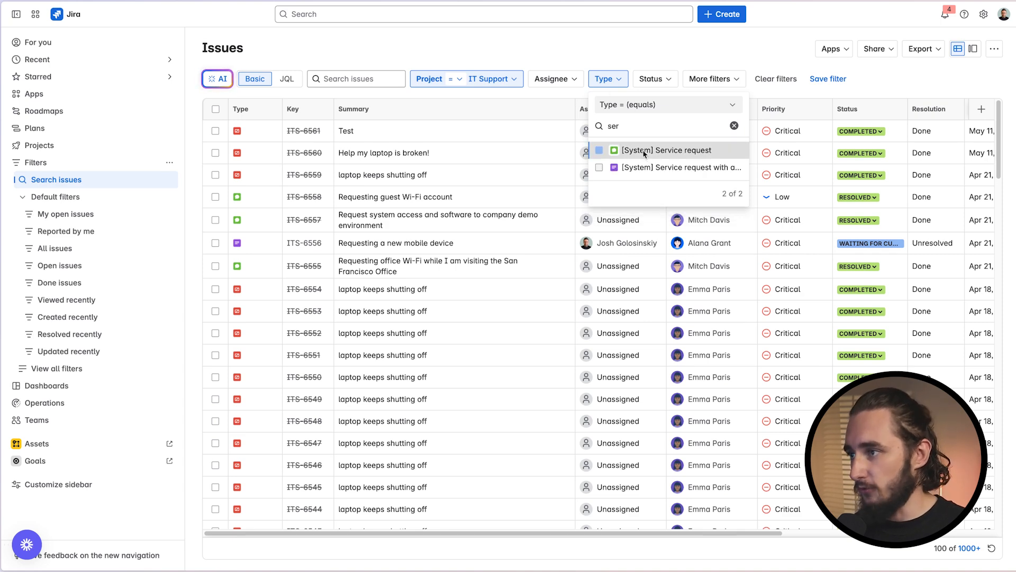
left_click(643, 154)
left_click(591, 51)
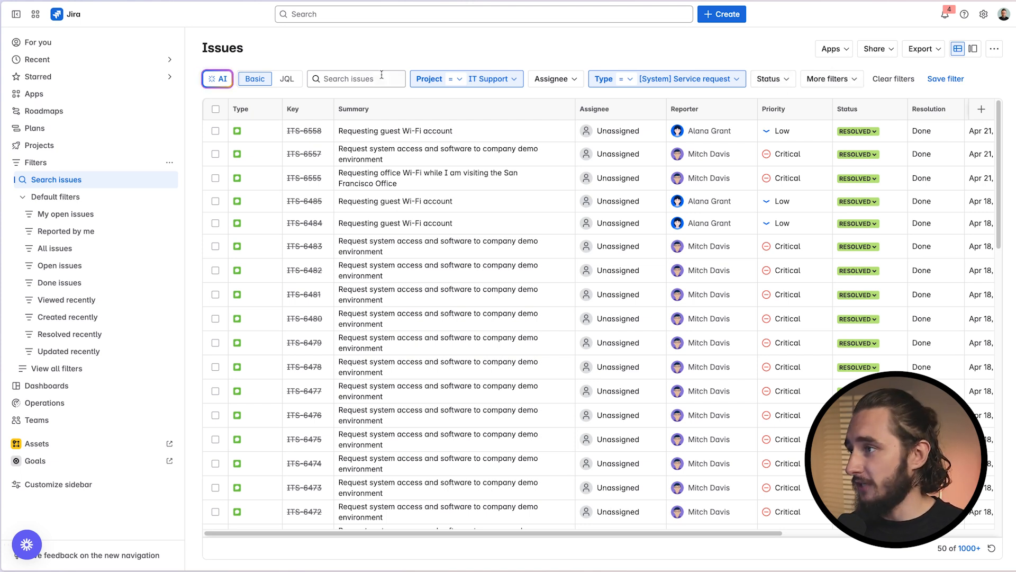
Add a Resolution filter to the issue search and set it to Unresolved
left_click(834, 79)
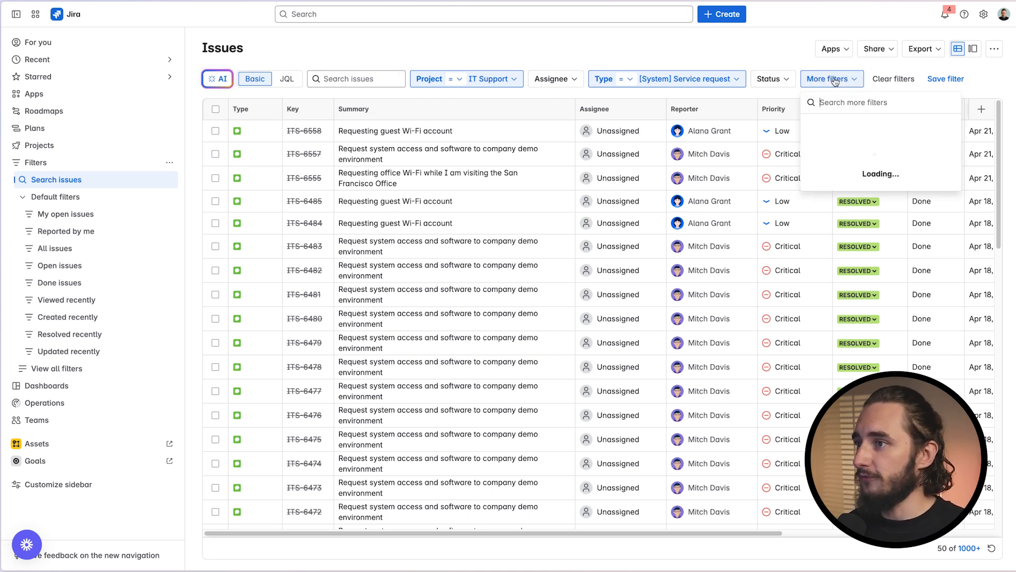
type("res")
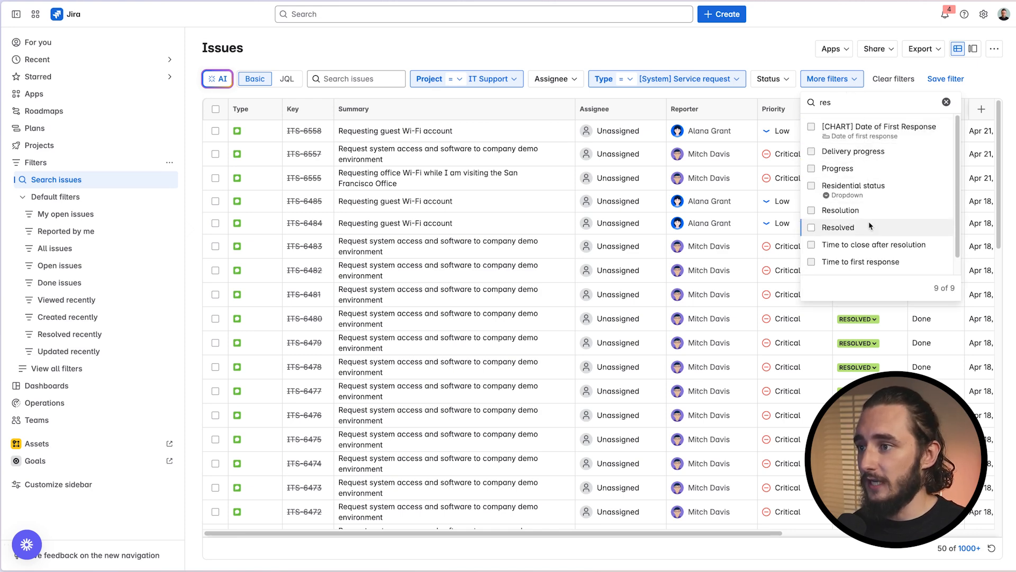
left_click(867, 210)
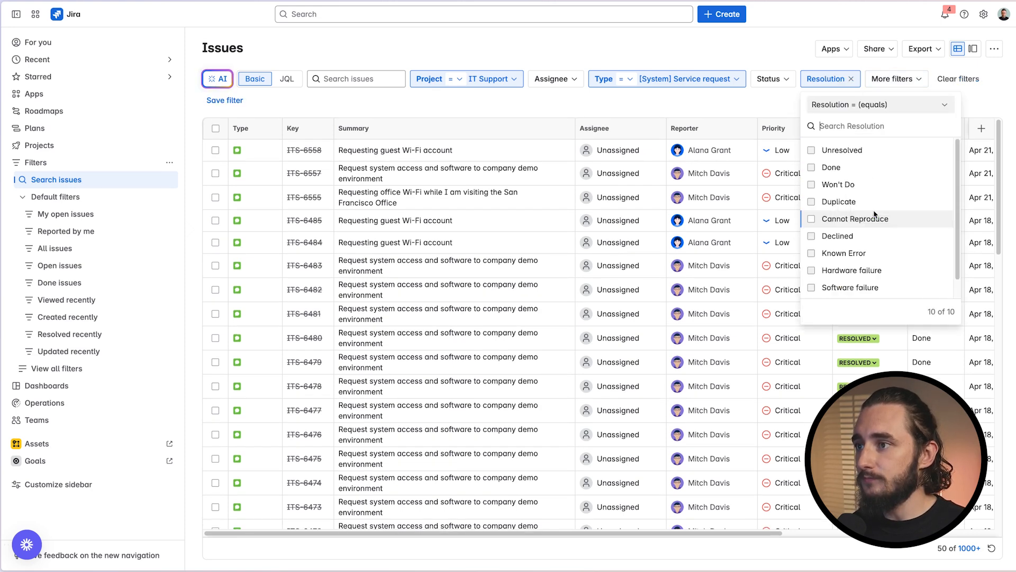
left_click(857, 156)
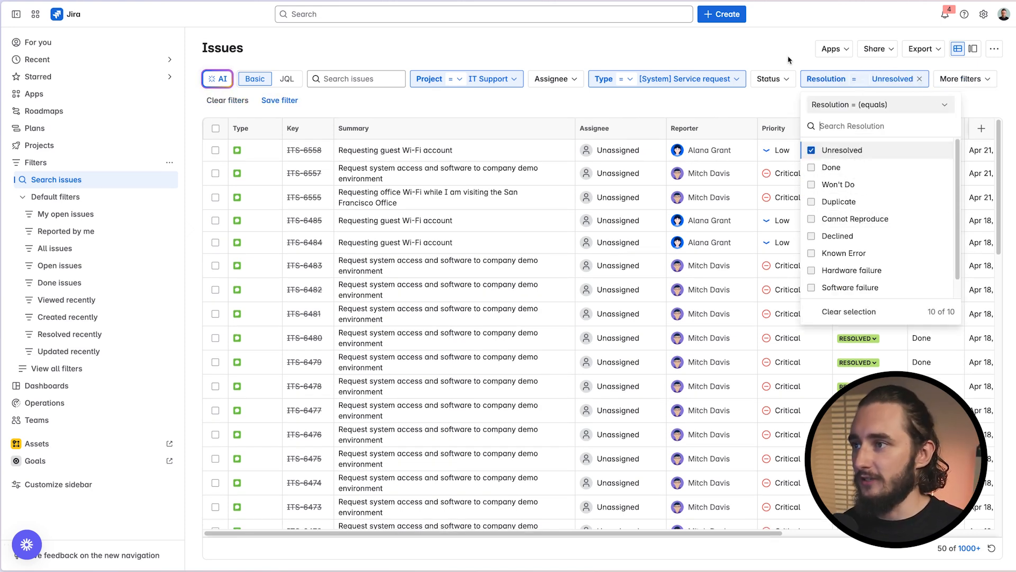
left_click(795, 66)
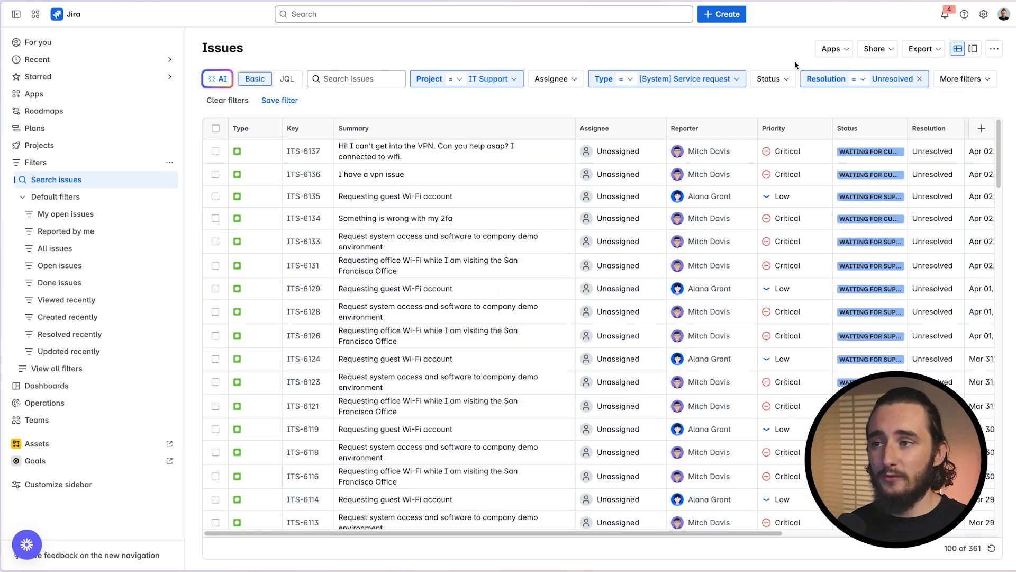
left_click(961, 80)
type("status")
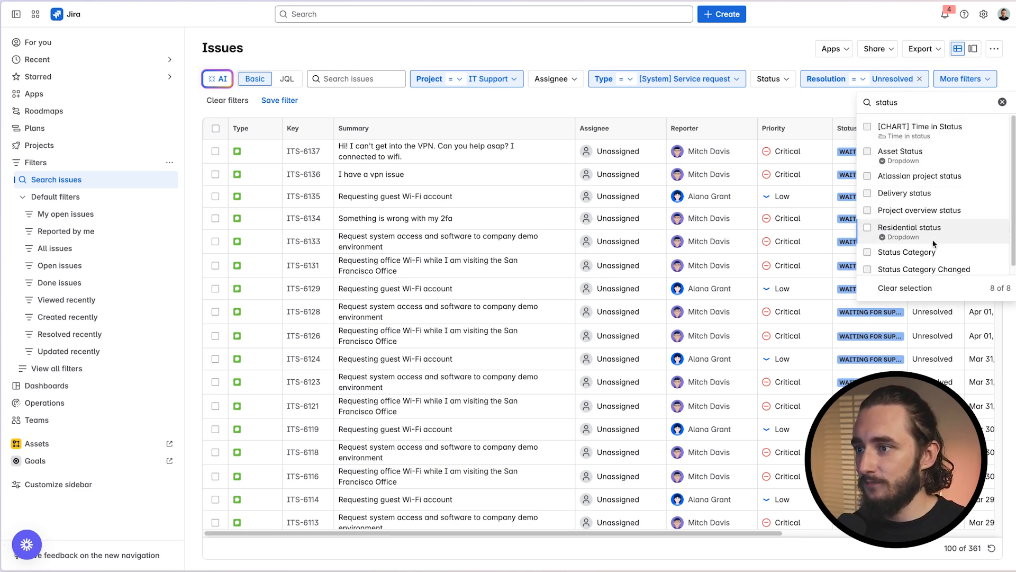
left_click(931, 253)
left_click(214, 189)
left_click(213, 206)
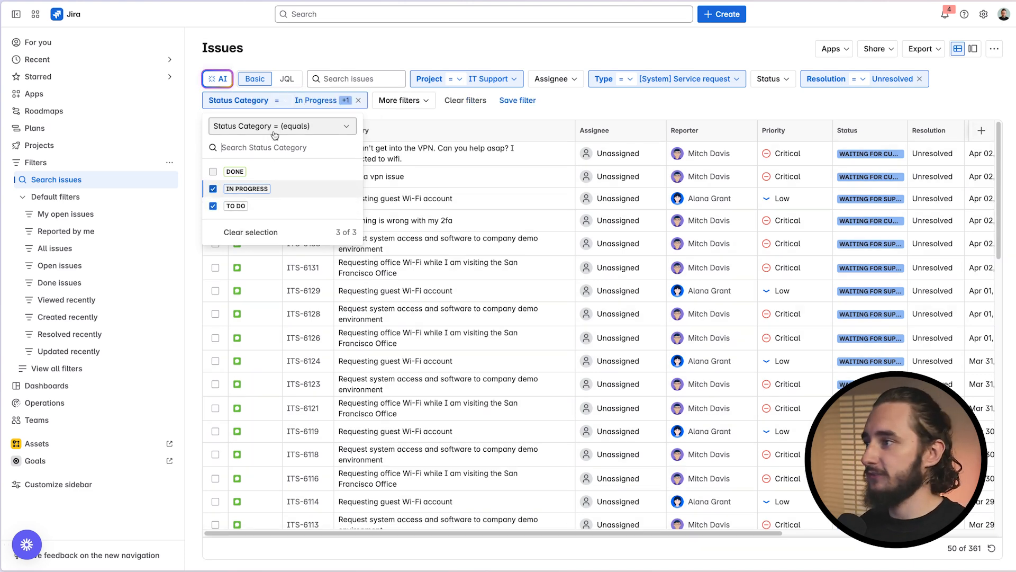
left_click(359, 101)
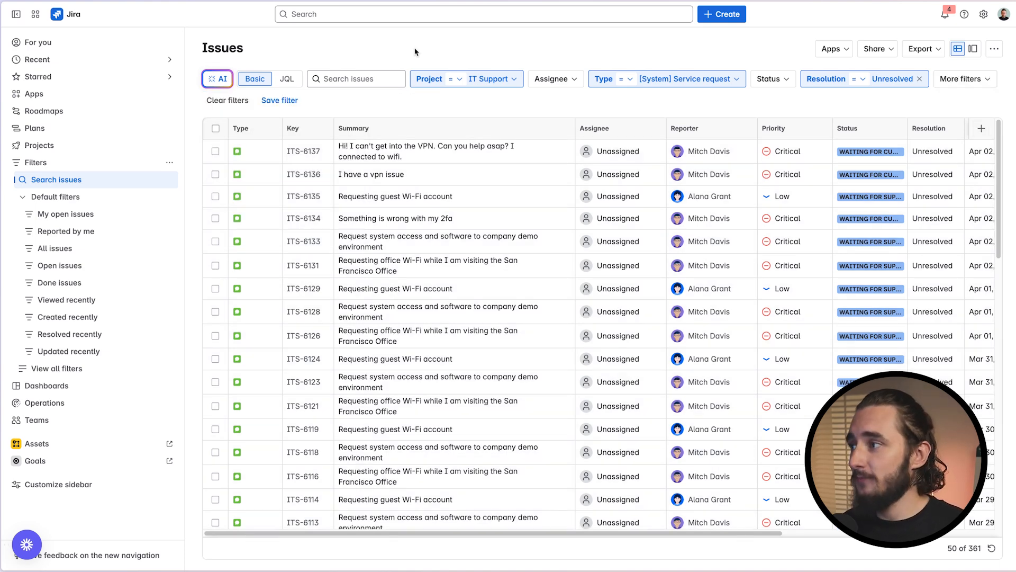
Display the issue search as JQL, copy the whole query, and return to the Service Requests queue being created
left_click(289, 82)
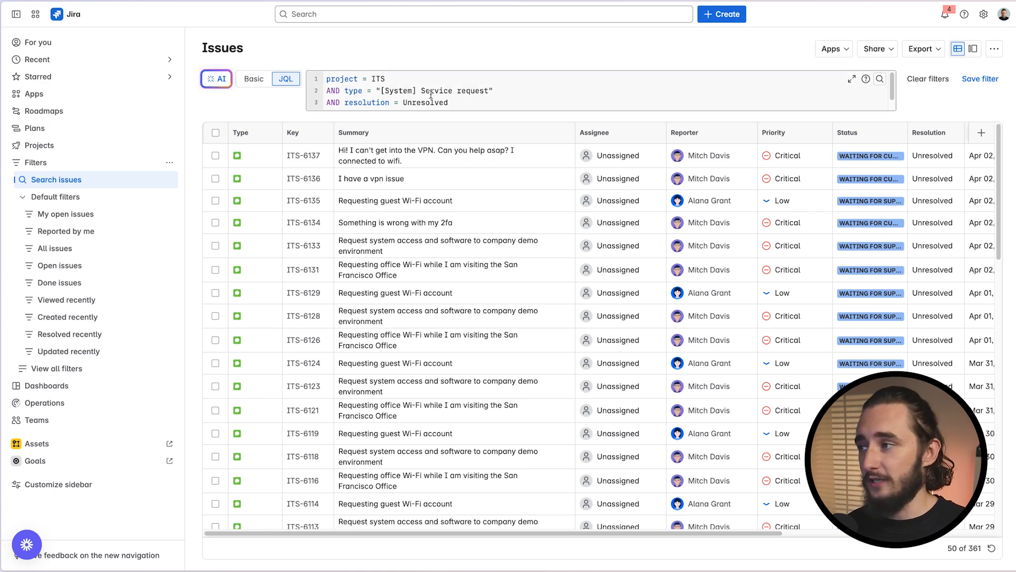
key("super+a")
right_click(440, 99)
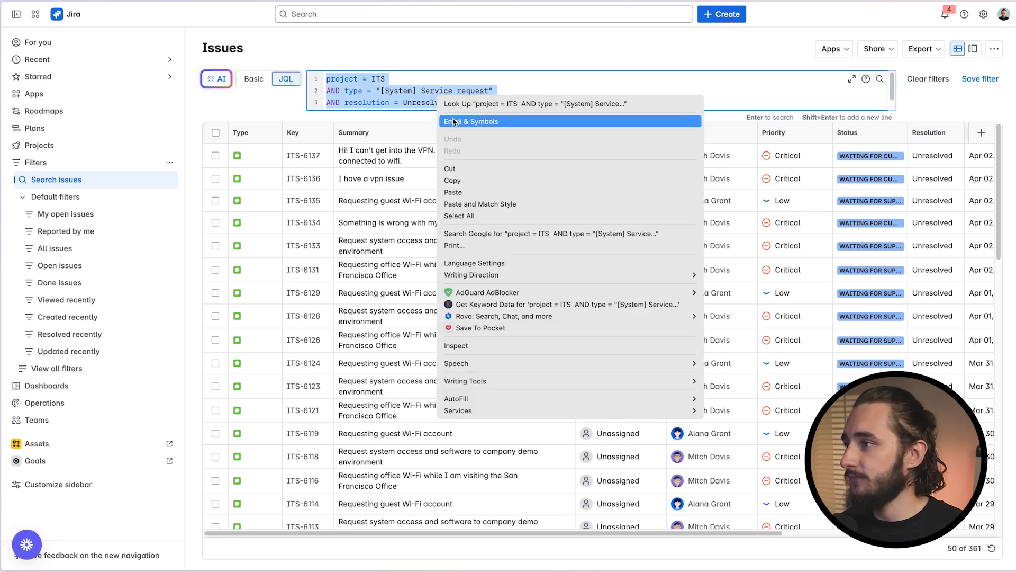
left_click(453, 180)
mouse_move(78, 195)
left_click(89, 140)
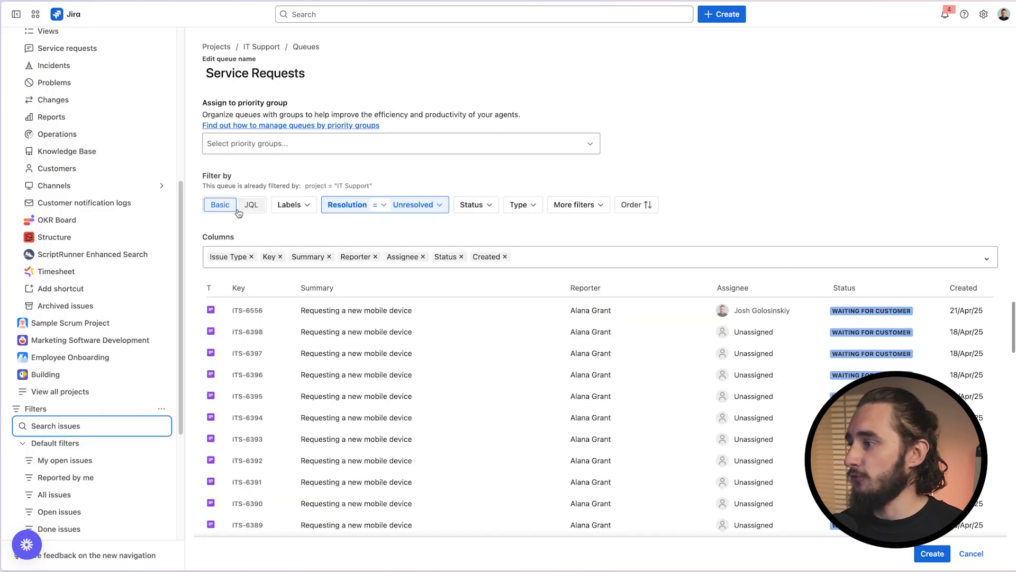
Switch the queue's filter to JQL and replace its query with the copied project, type and resolution criteria
left_click(253, 205)
key("super+a")
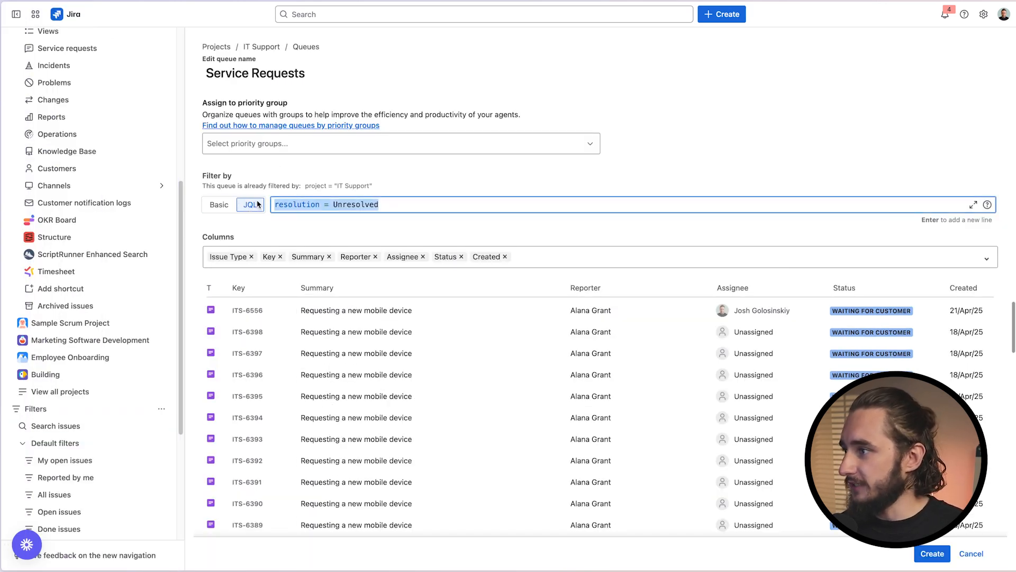
key("super+v")
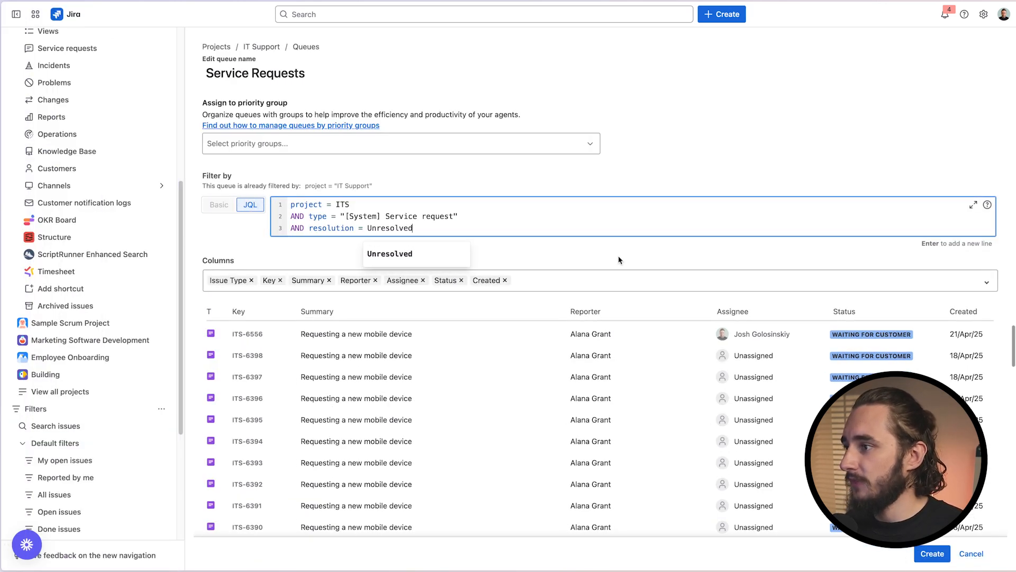
left_click(619, 260)
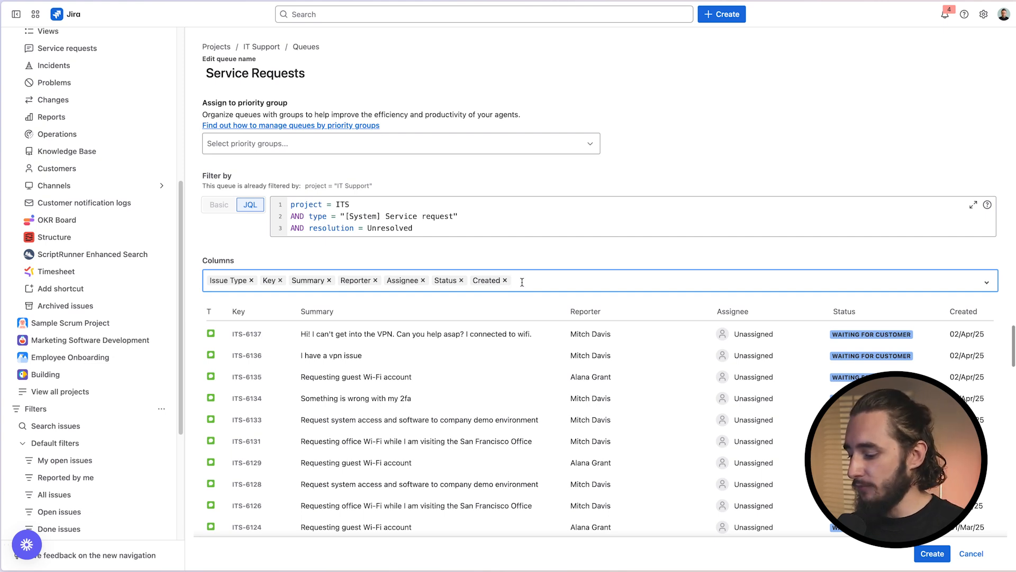
Add a Priority column to the Service Requests queue
type("prio")
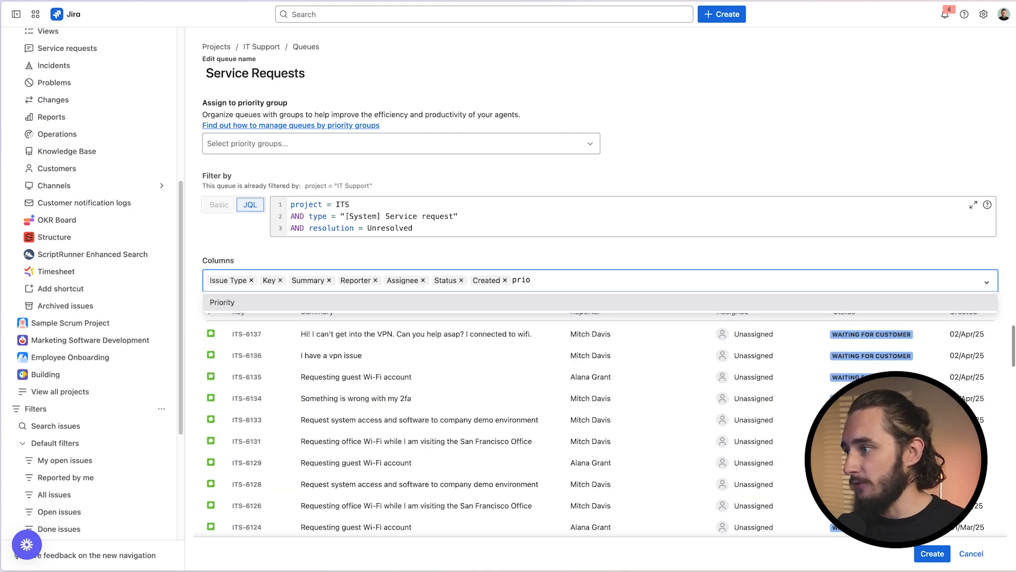
left_click(323, 303)
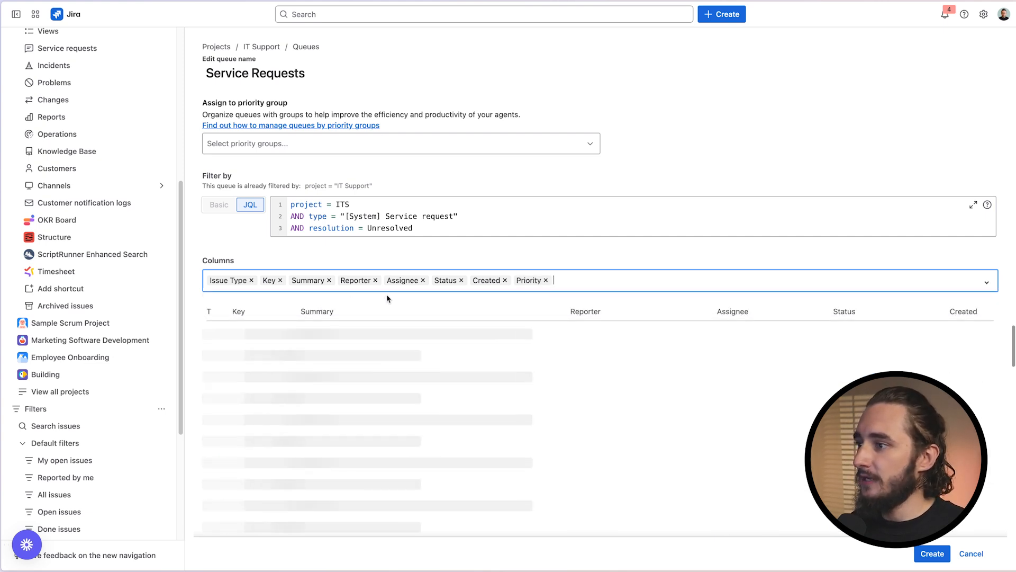
left_click(627, 277)
type("sla")
key("Escape")
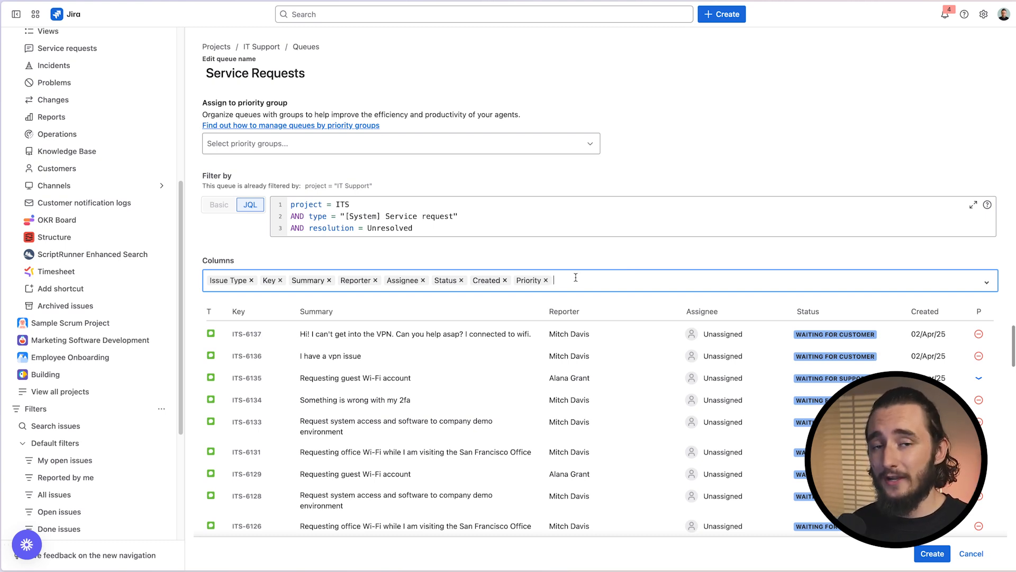
Add the SLA columns Time to first response and Time to resolution to the queue
type("time to")
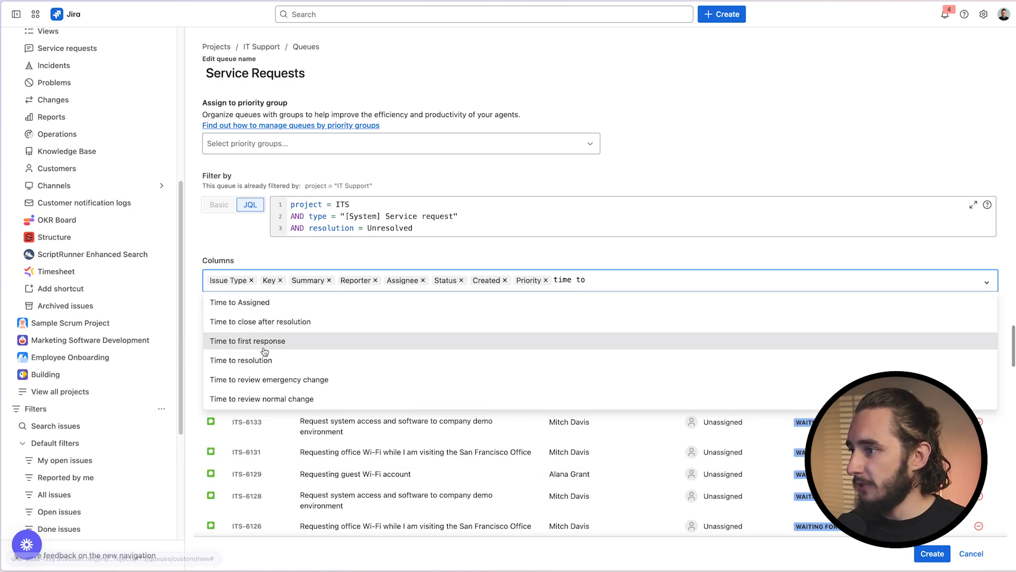
left_click(423, 341)
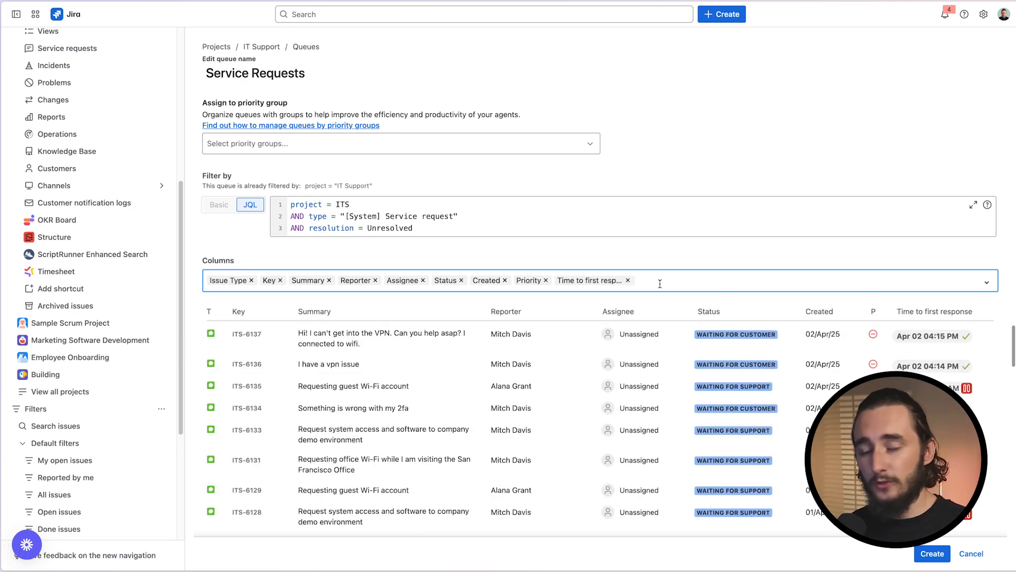
type("time to re")
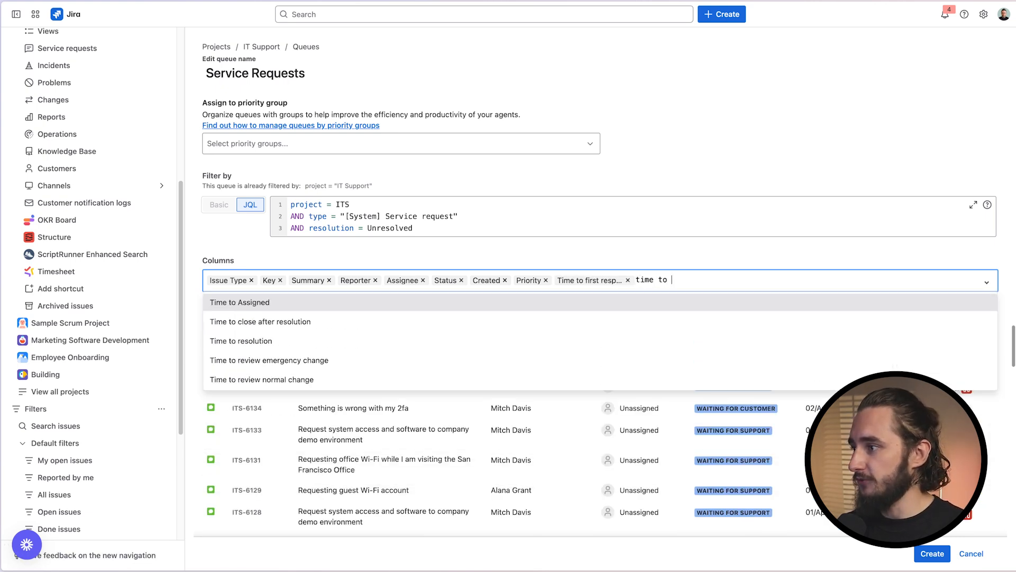
left_click(301, 302)
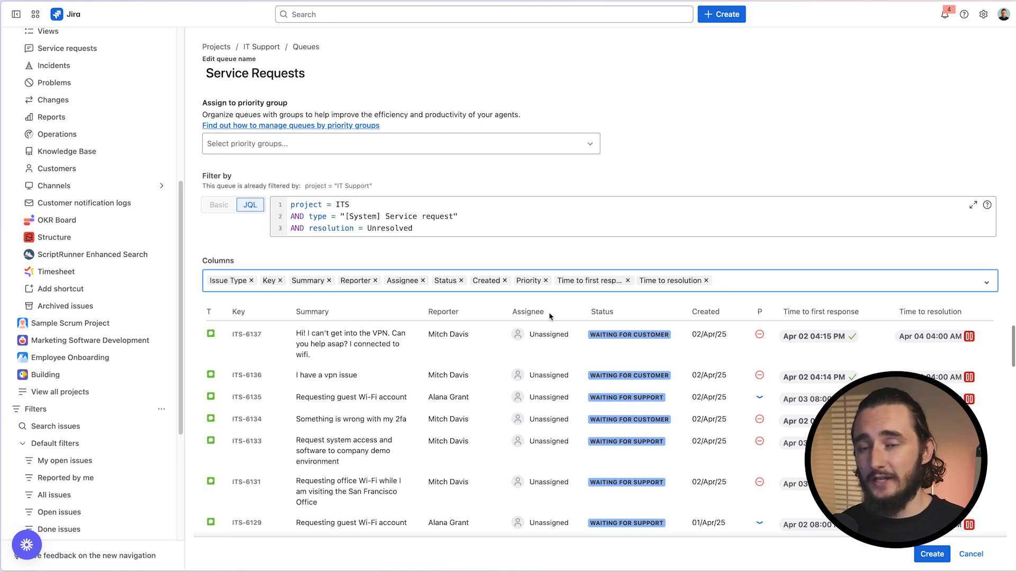
Remove the Assignee and Created columns from the queue
left_click(423, 281)
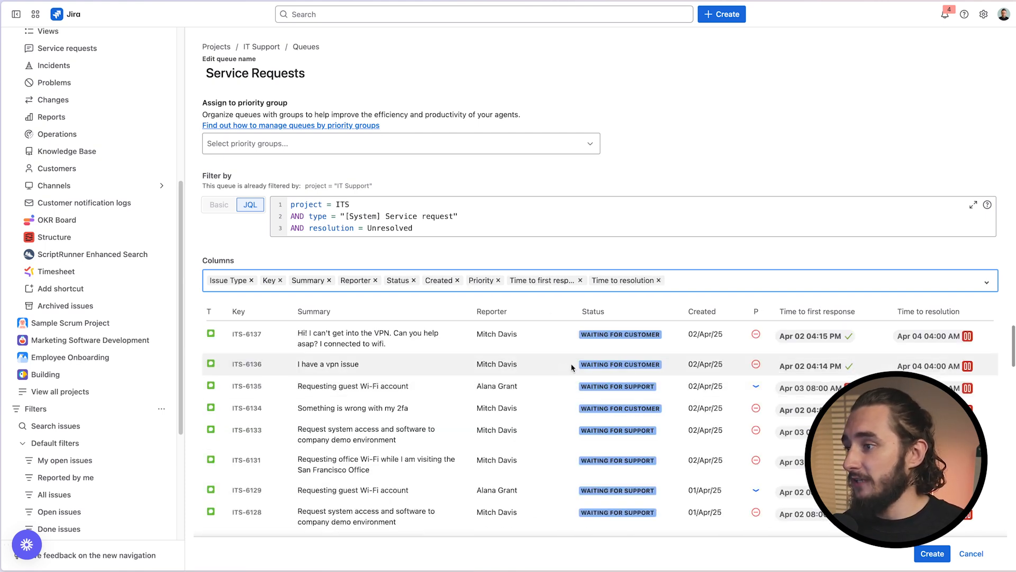
left_click(457, 281)
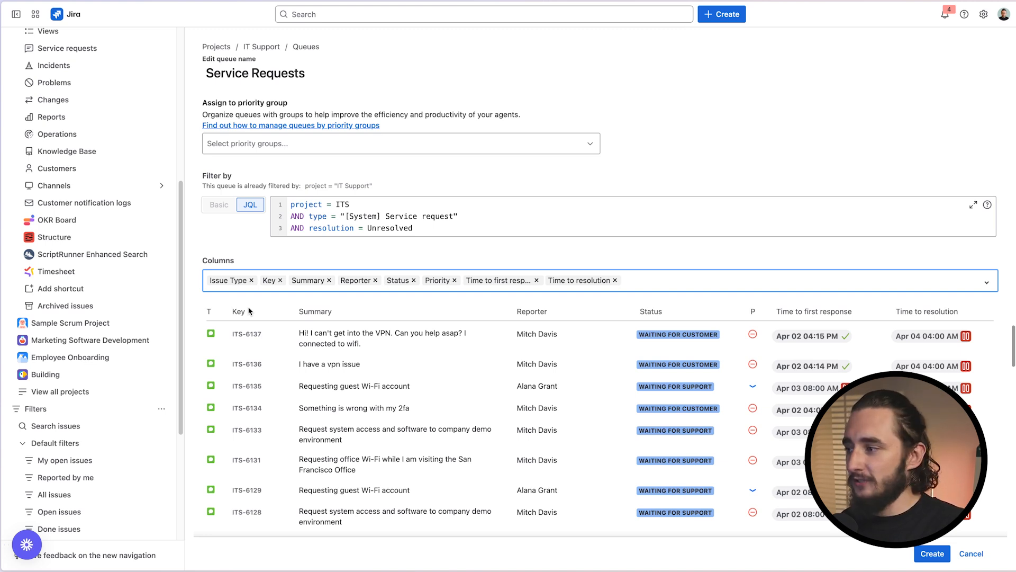
left_click(770, 261)
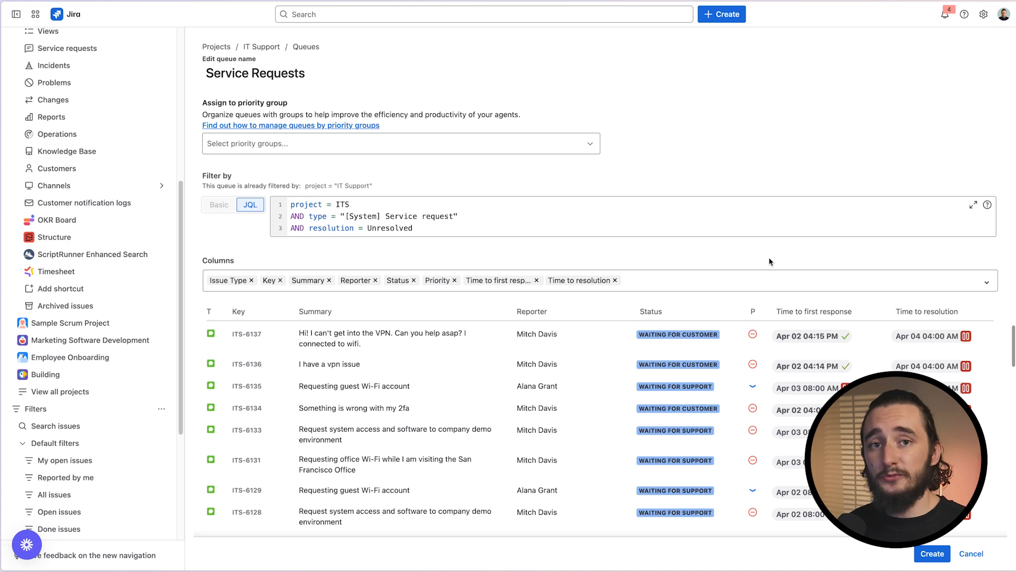
Append a new line to the queue's JQL that reads ORDER BY "Time to first response"
left_click(664, 226)
key("Return")
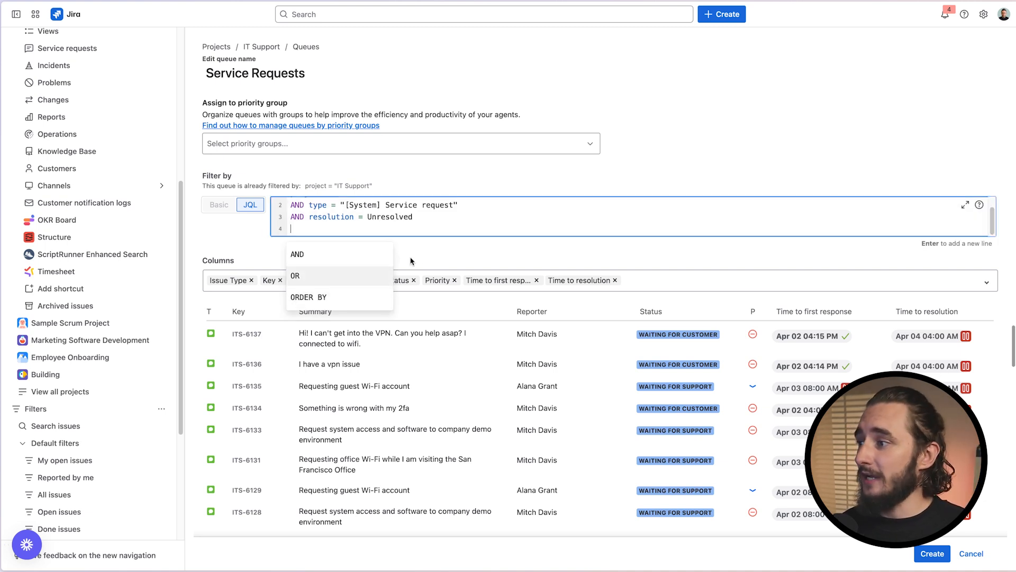
left_click(355, 298)
type("time")
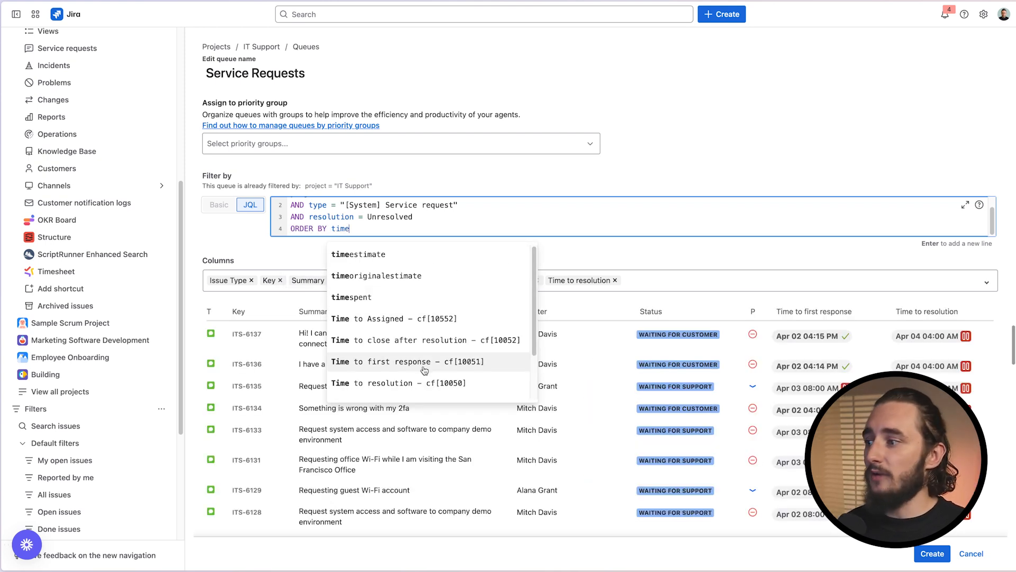
left_click(417, 363)
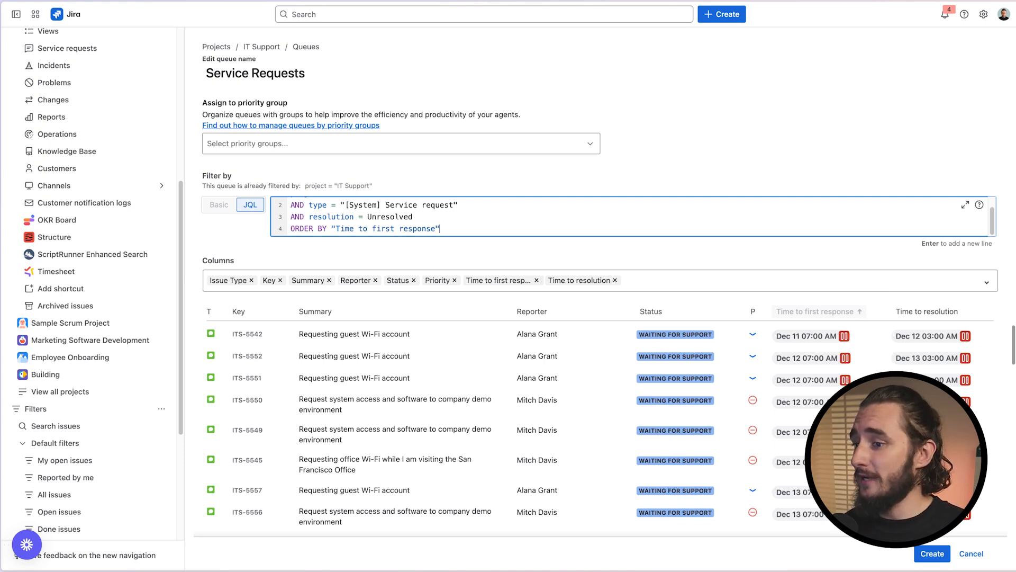
Create the Service Requests queue and open it from the list of all queues
left_click(932, 553)
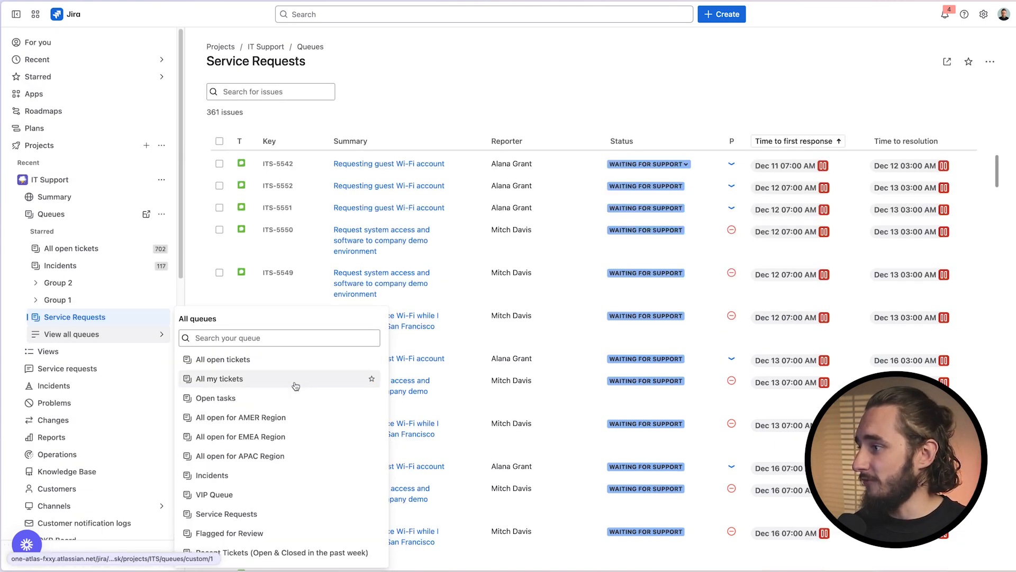
left_click(249, 510)
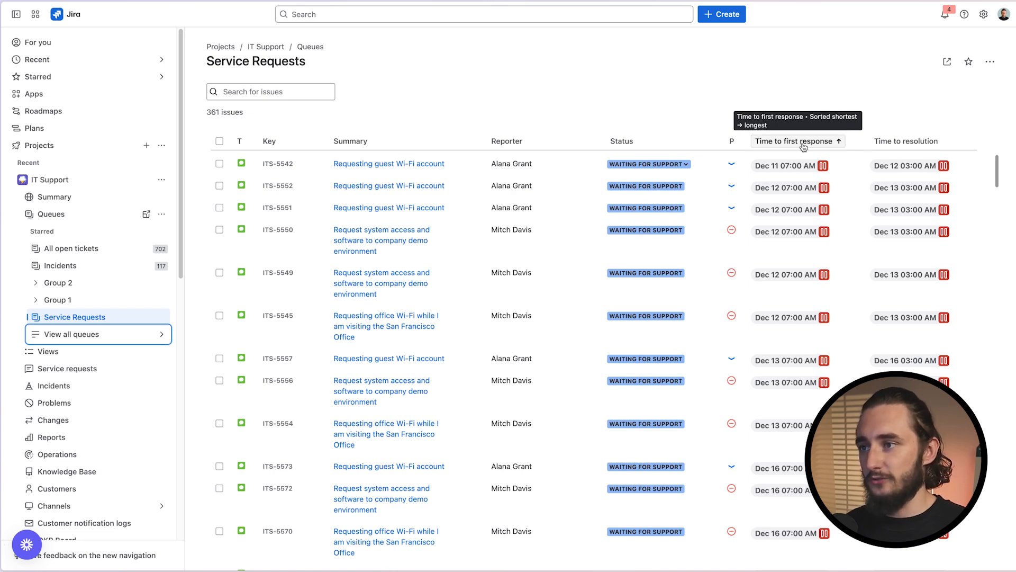
Sort the Service Requests queue by Time to resolution, and re-sort it by priority in descending order
left_click(908, 147)
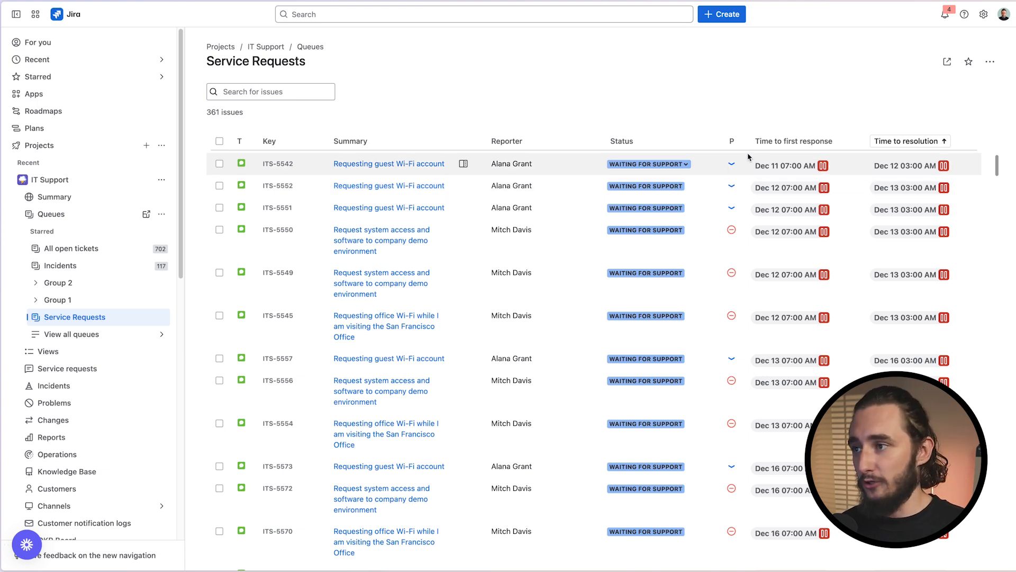
left_click(732, 141)
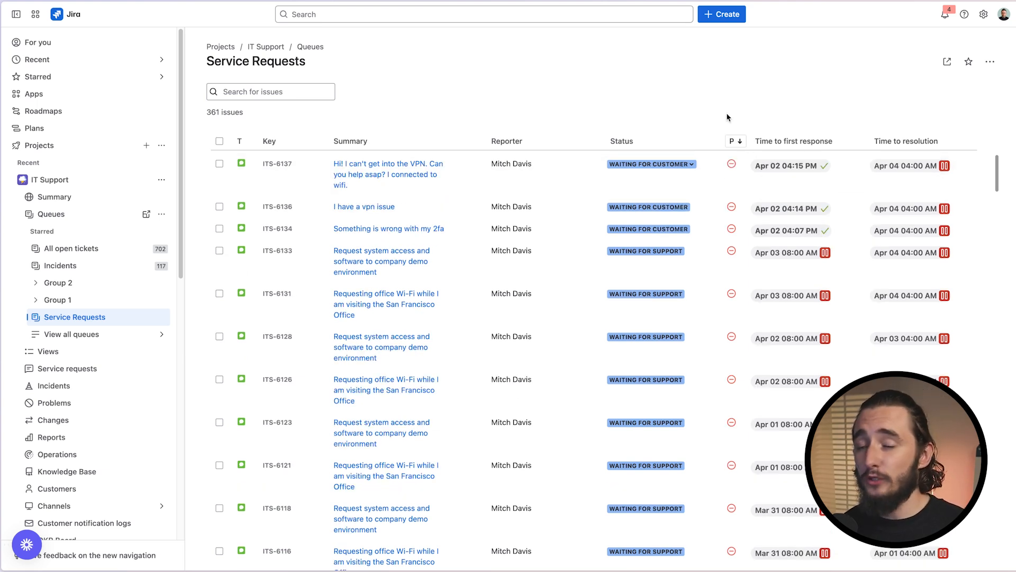